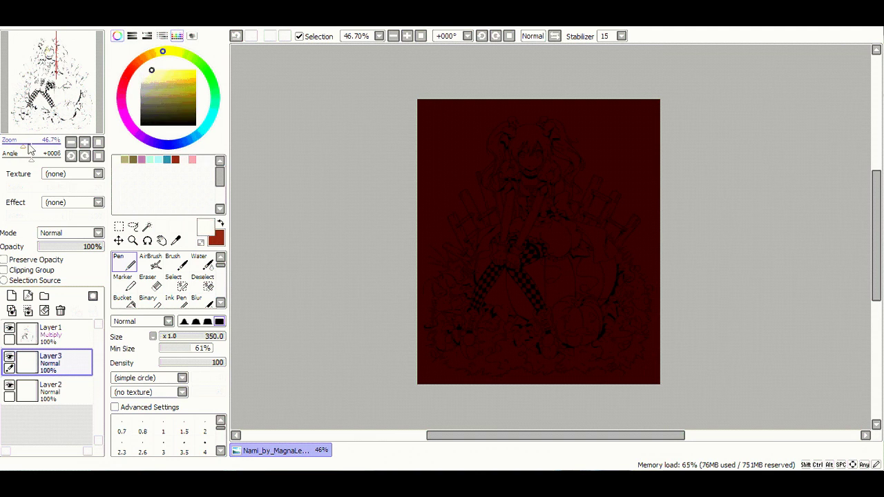
With the pen at size 2.6, outline the exposed fingers of both hands in cream and fill them.
click(163, 442)
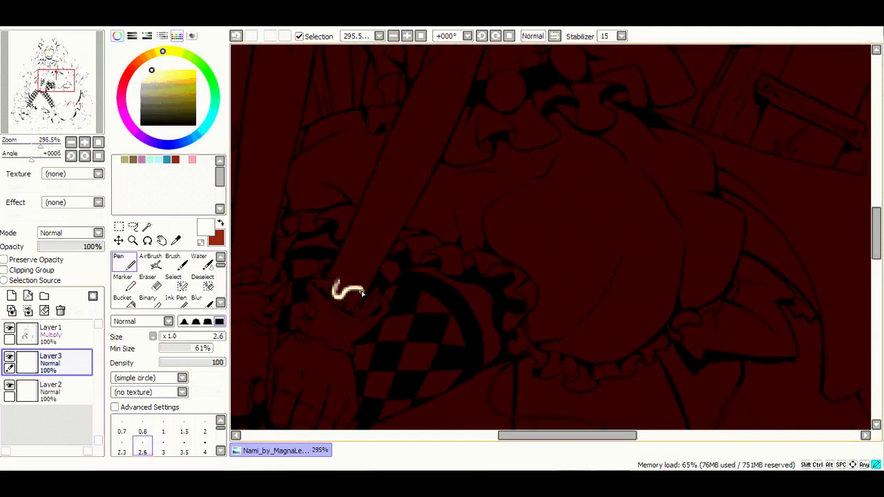
drag(344, 285, 472, 126)
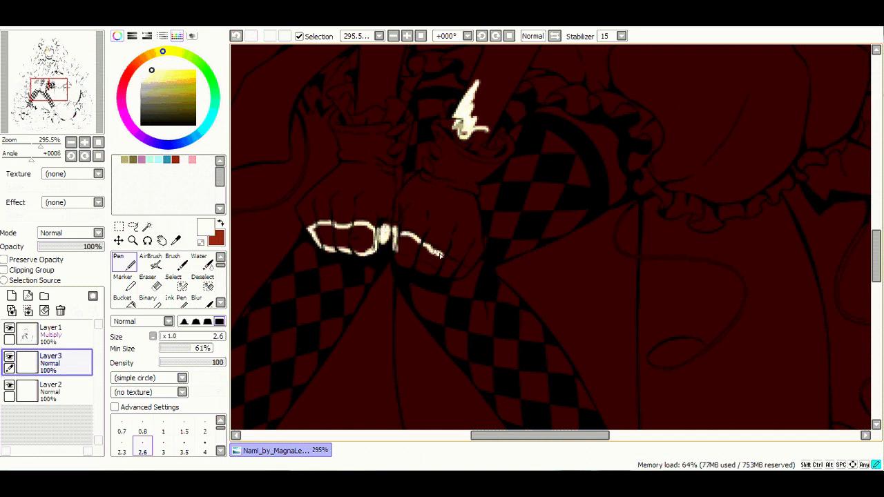
mouse_move(462, 274)
mouse_down()
mouse_move(432, 277)
mouse_move(395, 249)
mouse_up()
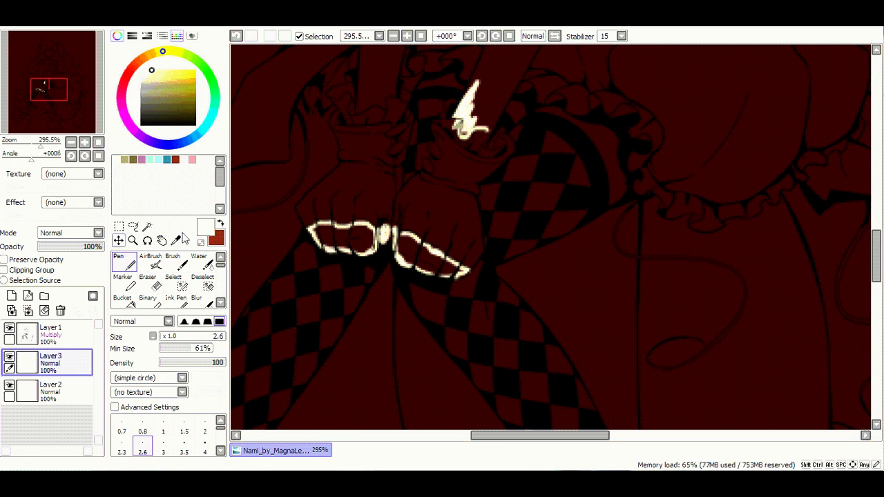
click(122, 298)
click(345, 238)
click(429, 256)
click(119, 262)
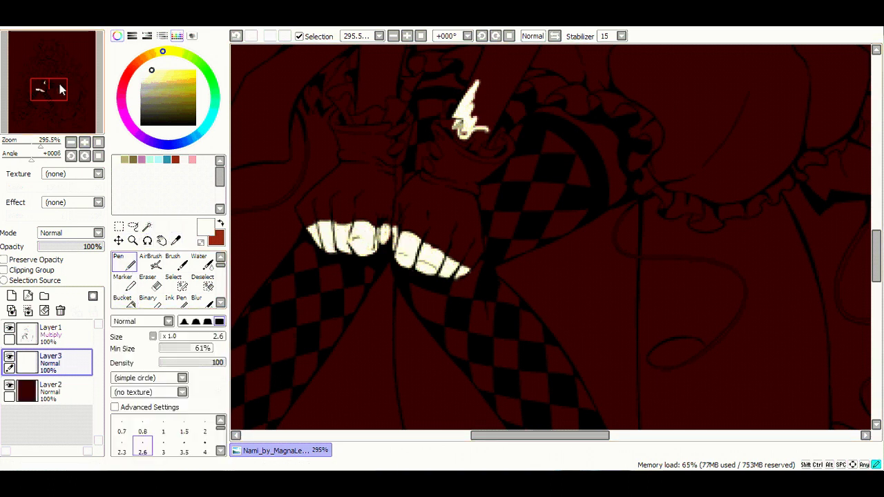
Trace the edges of the character's left arm in cream from the glove cuff up toward the sleeve.
drag(516, 66, 448, 190)
drag(445, 117, 415, 190)
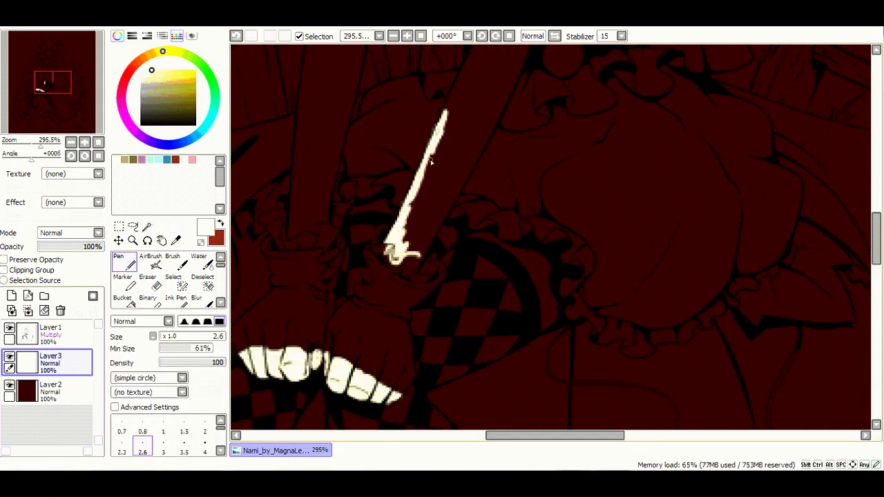
drag(41, 147, 49, 146)
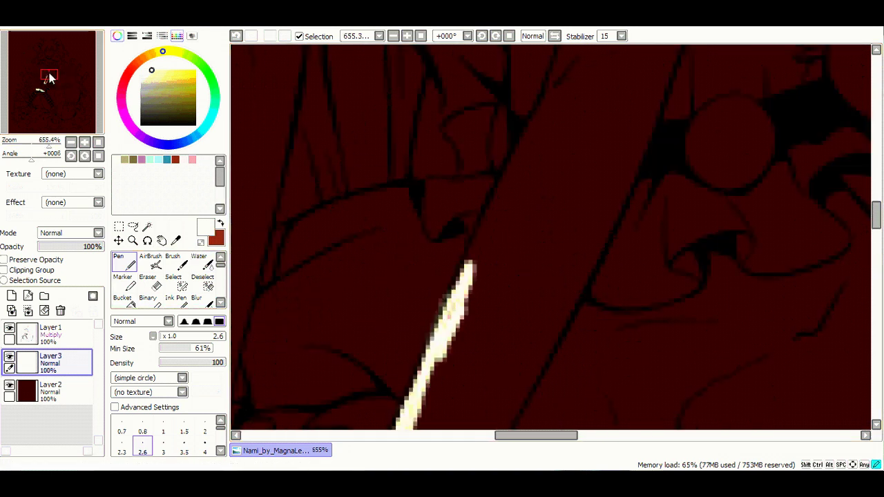
click(50, 78)
drag(534, 117, 435, 300)
drag(448, 50, 407, 132)
click(53, 72)
drag(404, 178, 330, 314)
drag(509, 185, 418, 387)
drag(484, 273, 425, 383)
Close the left arm's outline beneath the sleeve and fill the arm with cream.
click(54, 66)
mouse_move(461, 100)
mouse_down()
mouse_move(509, 183)
mouse_move(452, 415)
mouse_up()
mouse_move(341, 392)
mouse_down()
mouse_move(384, 306)
mouse_move(458, 102)
mouse_move(379, 312)
mouse_up()
click(122, 297)
click(388, 270)
click(119, 262)
Trace the glove cuff edge and both sides of the character's right arm in cream.
click(42, 83)
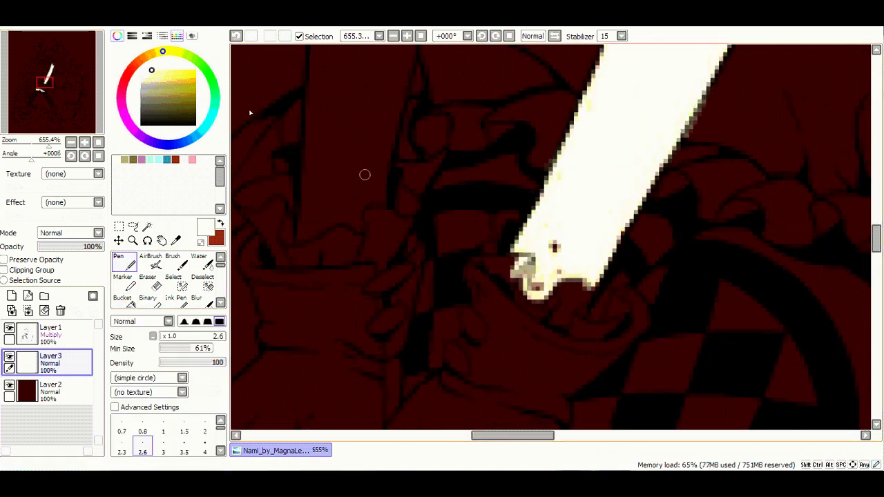
mouse_move(301, 194)
mouse_down()
mouse_move(345, 233)
mouse_move(388, 193)
mouse_up()
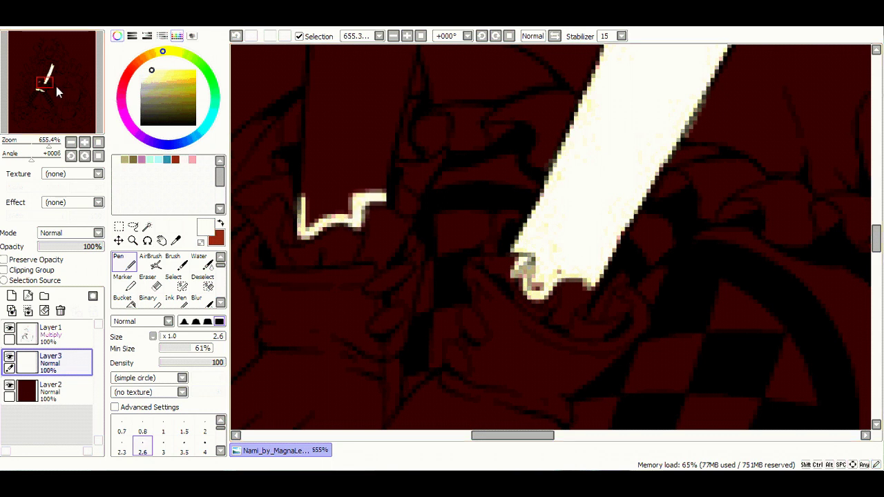
click(43, 80)
drag(348, 55, 323, 333)
drag(464, 64, 406, 321)
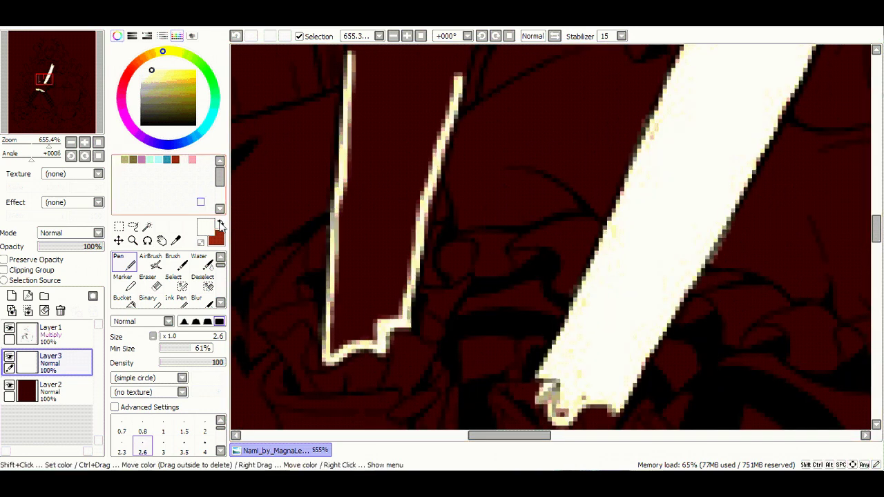
click(45, 78)
drag(354, 100, 297, 393)
drag(466, 64, 406, 418)
Close the right arm's outline beneath the sleeve and fill the arm with cream.
click(50, 74)
mouse_move(475, 120)
mouse_down()
mouse_move(495, 133)
mouse_move(492, 235)
mouse_up()
mouse_move(484, 120)
mouse_down()
mouse_move(451, 142)
mouse_move(376, 283)
mouse_up()
key(b)
click(414, 262)
Outline the chest area below the choker in cream and fill it.
click(47, 88)
drag(46, 88, 51, 64)
key(n)
mouse_move(383, 81)
mouse_down()
mouse_move(367, 124)
mouse_move(419, 252)
mouse_move(461, 236)
mouse_move(571, 239)
mouse_move(583, 149)
mouse_move(481, 159)
mouse_up()
mouse_move(382, 85)
mouse_down()
mouse_move(397, 103)
mouse_move(505, 158)
mouse_up()
key(g)
click(511, 187)
key(n)
Outline the face along the jaw and bangs in cream and fill it.
scroll(417, 76, up, 5)
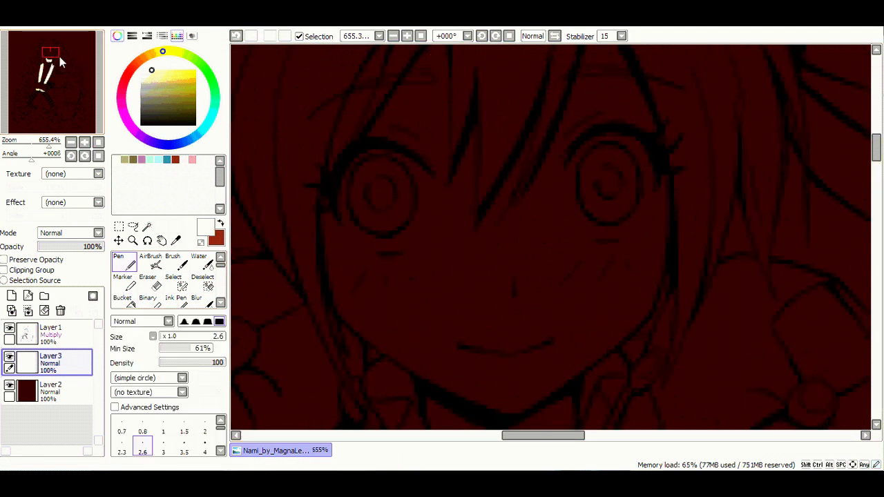
mouse_move(367, 322)
mouse_down()
mouse_move(414, 364)
mouse_move(501, 408)
mouse_move(574, 373)
mouse_move(664, 226)
mouse_move(628, 59)
mouse_move(579, 80)
mouse_move(546, 48)
mouse_move(459, 224)
mouse_move(397, 152)
mouse_move(302, 186)
mouse_move(286, 183)
mouse_move(290, 337)
mouse_up()
drag(293, 200, 314, 100)
click(122, 298)
click(449, 310)
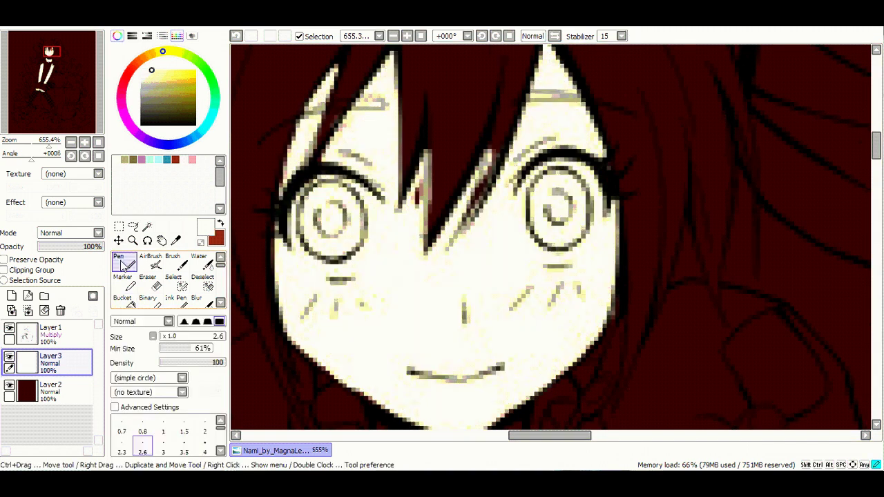
Paint the neck between the chin and the ruffled collar in cream.
click(119, 261)
scroll(352, 222, down, 3)
mouse_move(353, 222)
mouse_down()
mouse_move(382, 260)
mouse_move(412, 274)
mouse_move(474, 271)
mouse_move(473, 231)
mouse_move(367, 241)
mouse_move(415, 263)
mouse_move(420, 280)
mouse_move(451, 263)
mouse_up()
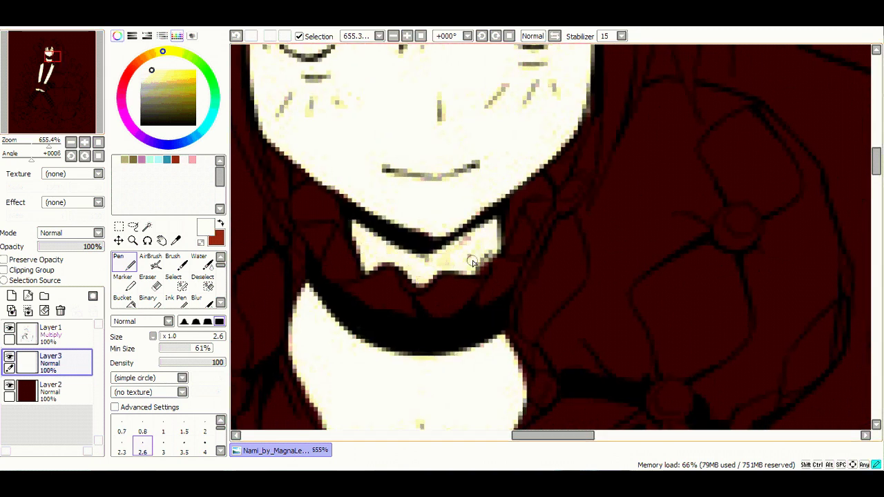
Erase the cream fill from the chest below the choker.
scroll(468, 183, down, 10)
scroll(468, 183, up, 6)
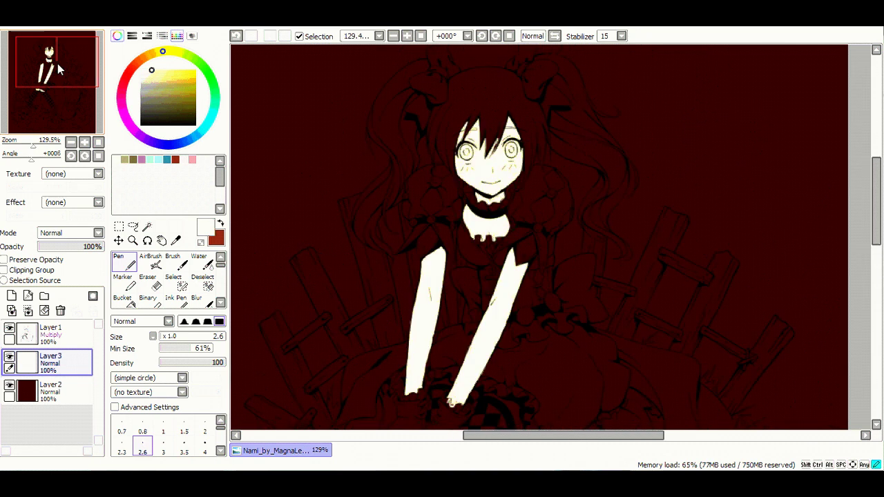
key(e)
drag(469, 183, 501, 190)
click(123, 261)
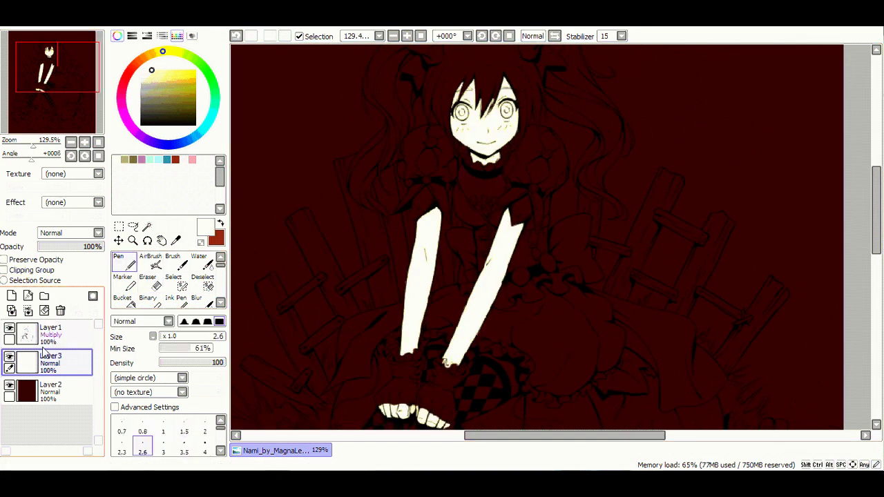
Place the cream skin layer in a new layer folder and add a clipping layer above it.
click(45, 296)
click(11, 296)
click(4, 270)
Shade the face under the bangs, along the cheeks, below the mouth and on the neck in khaki.
click(124, 159)
scroll(42, 49, up, 5)
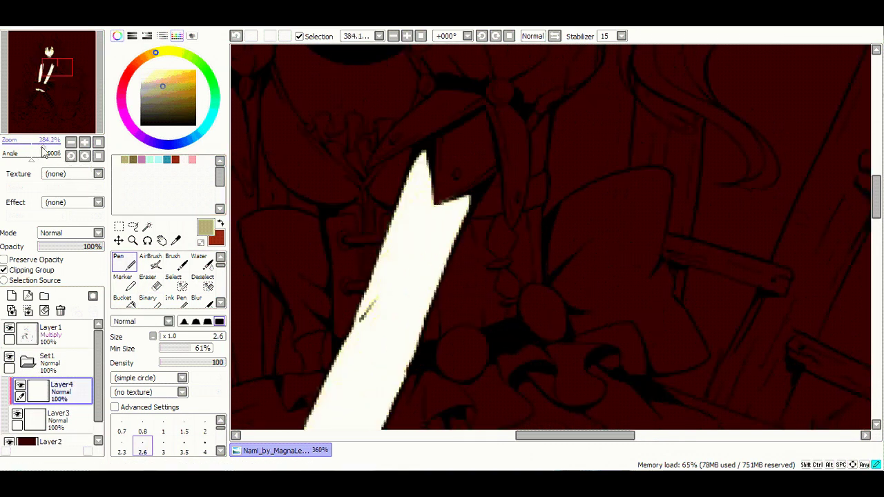
click(41, 48)
mouse_move(403, 121)
mouse_down()
mouse_move(364, 190)
mouse_move(422, 160)
mouse_move(438, 268)
mouse_move(427, 225)
mouse_move(404, 229)
mouse_move(358, 118)
mouse_move(337, 178)
mouse_move(514, 207)
mouse_move(445, 281)
mouse_move(532, 164)
mouse_move(586, 192)
mouse_move(592, 182)
mouse_move(479, 249)
mouse_move(469, 359)
mouse_move(586, 312)
mouse_move(557, 323)
mouse_move(580, 313)
mouse_move(342, 322)
mouse_move(303, 270)
mouse_move(314, 346)
mouse_move(343, 322)
mouse_up()
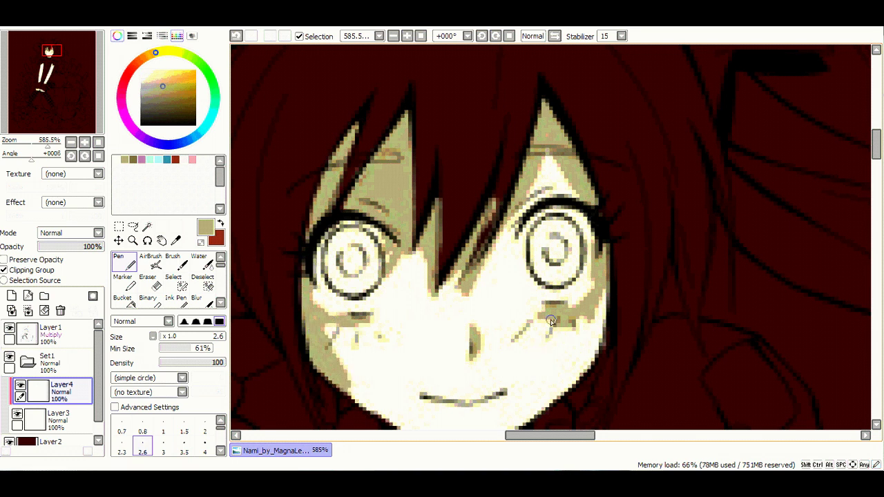
mouse_move(550, 321)
mouse_down()
mouse_move(578, 324)
mouse_move(587, 353)
mouse_up()
scroll(308, 174, down, 3)
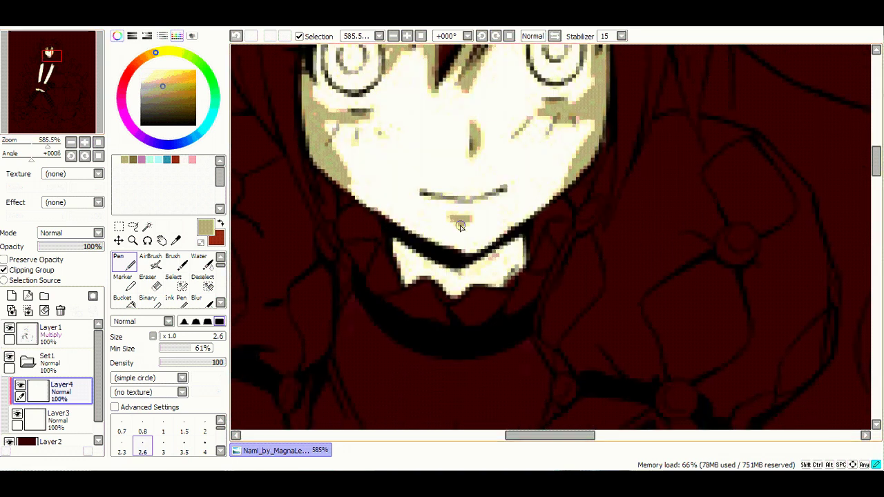
drag(461, 227, 459, 219)
drag(407, 283, 403, 250)
drag(512, 278, 519, 241)
Shade both arms in khaki beneath the sleeves and above the glove cuffs, using a larger pen size.
scroll(375, 134, down, 7)
drag(323, 366, 314, 292)
key(bracketright)
key(bracketright)
key(bracketright)
mouse_move(312, 157)
mouse_down()
mouse_move(279, 207)
mouse_move(345, 152)
mouse_up()
mouse_move(691, 109)
mouse_down()
mouse_move(697, 183)
mouse_move(756, 204)
mouse_up()
drag(699, 131, 664, 188)
scroll(592, 407, down, 6)
mouse_move(432, 121)
mouse_down()
mouse_move(419, 207)
mouse_move(405, 99)
mouse_move(442, 69)
mouse_up()
drag(684, 142, 602, 170)
Reduce the pen to size 3 and add khaki shading to the edges and creases of the fingers.
scroll(602, 170, down, 3)
key(bracketleft)
key(bracketleft)
key(bracketleft)
key(bracketleft)
key(bracketleft)
key(bracketleft)
key(bracketleft)
key(bracketleft)
mouse_move(387, 232)
mouse_down()
mouse_move(376, 269)
mouse_move(411, 277)
mouse_up()
drag(451, 226, 460, 225)
mouse_move(481, 288)
mouse_down()
mouse_move(519, 254)
mouse_move(531, 282)
mouse_move(580, 304)
mouse_move(594, 294)
mouse_move(617, 341)
mouse_move(667, 344)
mouse_up()
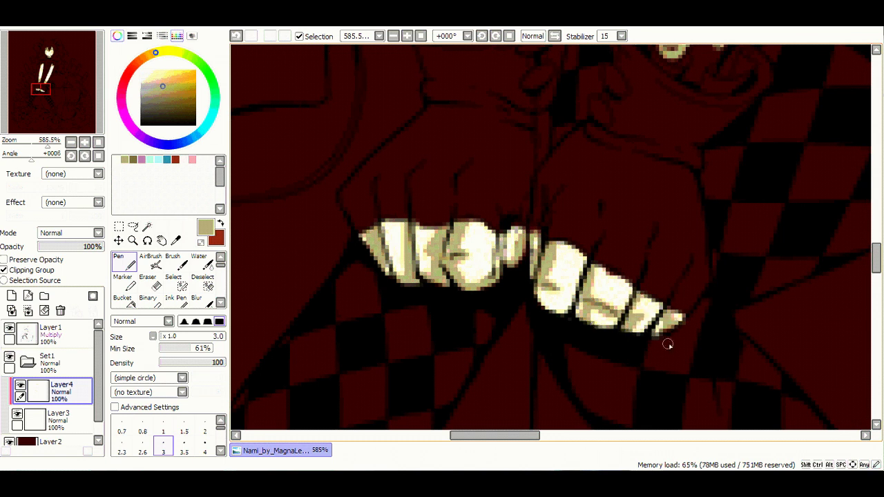
Extend the khaki shading along the outer edges of both arms down to the wrists.
click(47, 74)
drag(508, 290, 491, 325)
click(54, 83)
drag(620, 86, 492, 331)
click(46, 81)
drag(404, 269, 423, 76)
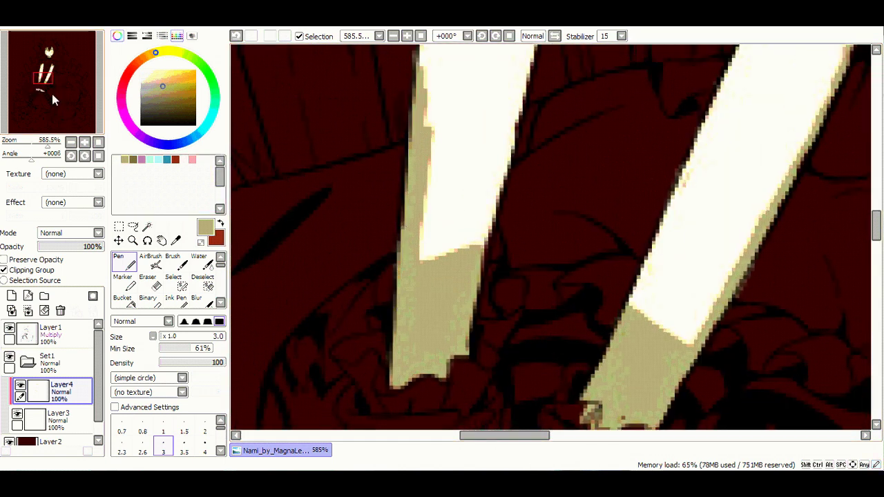
key(ctrl+z)
Soften the khaki shading on the fingers and forearms with the Blur tool at size 10.
click(196, 298)
click(39, 88)
mouse_move(414, 239)
mouse_down()
mouse_move(463, 252)
mouse_move(504, 225)
mouse_move(526, 263)
mouse_move(599, 299)
mouse_move(684, 321)
mouse_up()
click(42, 77)
drag(467, 198, 449, 76)
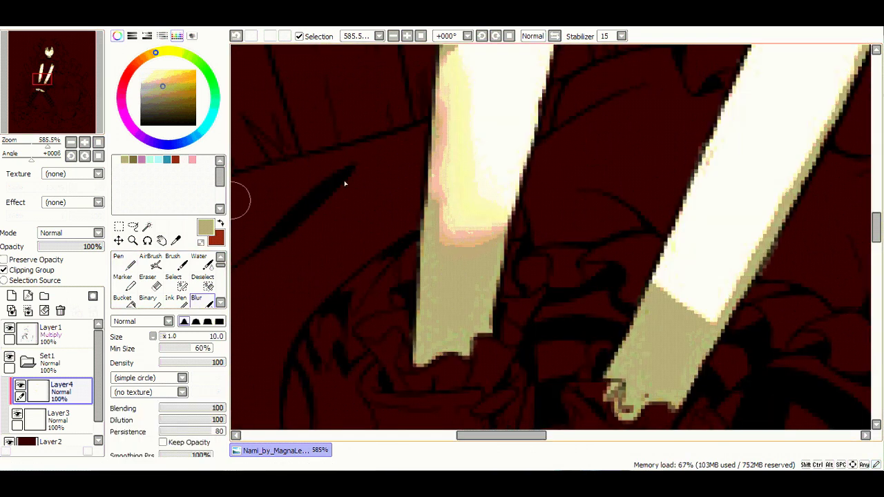
mouse_move(401, 420)
mouse_down()
mouse_move(608, 380)
mouse_move(845, 352)
mouse_up()
scroll(845, 351, right, 3)
drag(436, 166, 540, 181)
Blur the khaki shading on the upper arms, neck and face.
scroll(497, 103, up, 3)
click(48, 63)
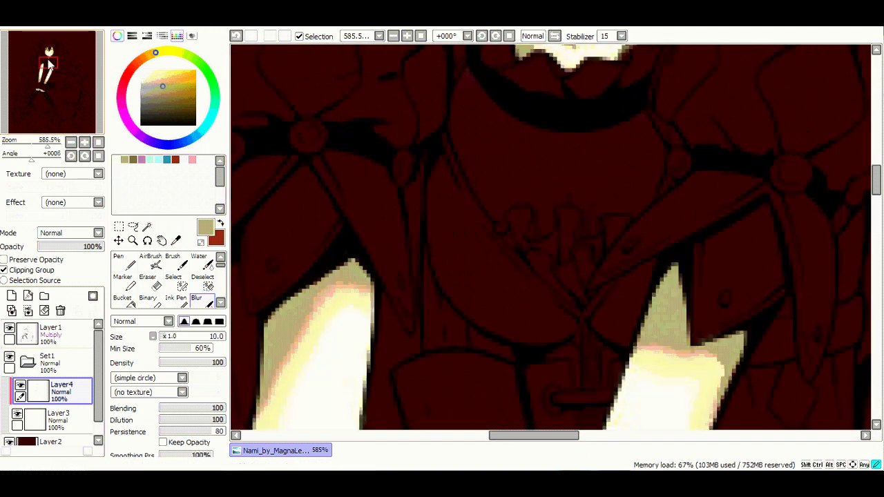
click(49, 54)
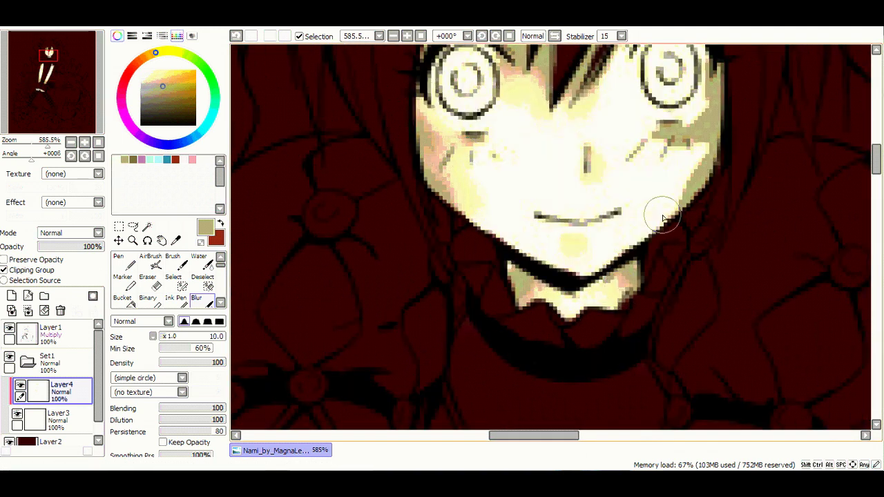
scroll(690, 148, up, 3)
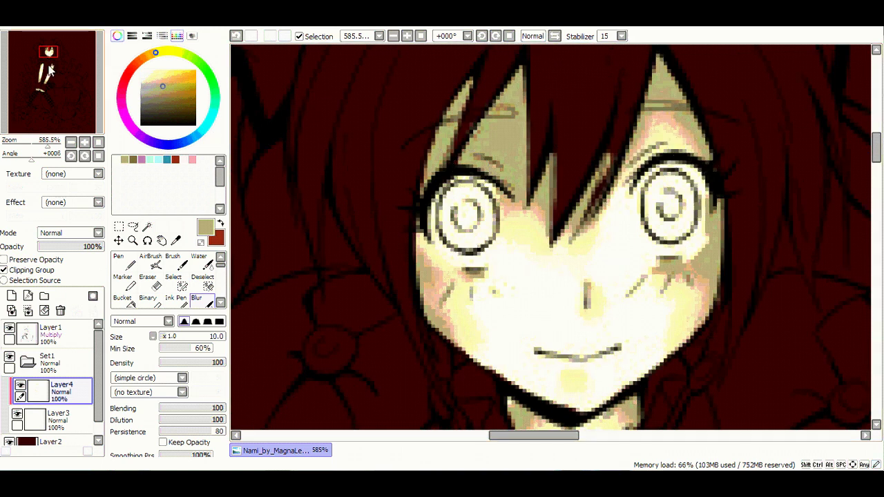
Add another clipping layer above the khaki shading layer.
click(50, 69)
drag(48, 146, 25, 146)
click(11, 296)
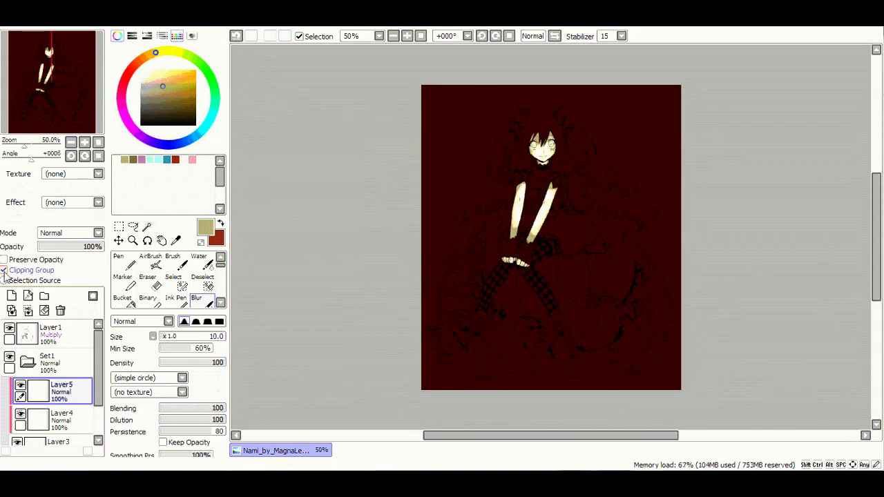
With the pen at size 3, paint dark olive shadows on the wrists, elbow creases and upper arms.
click(118, 261)
scroll(415, 334, up, 5)
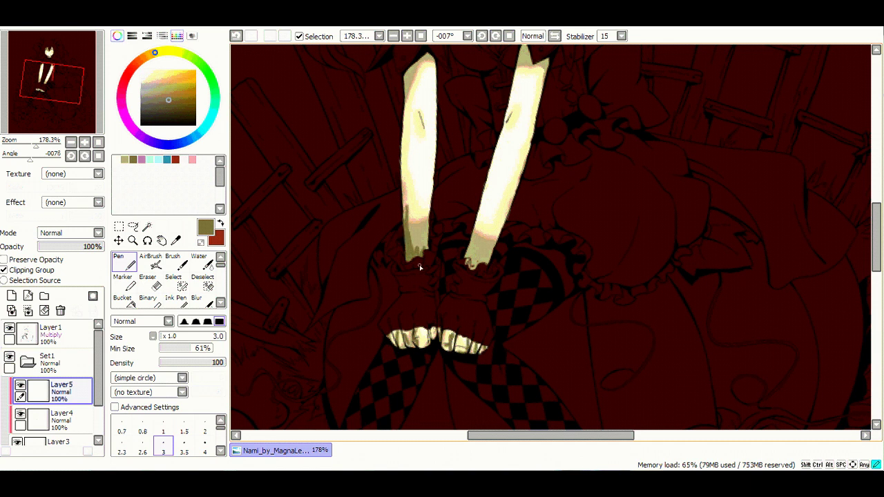
scroll(263, 113, up, 3)
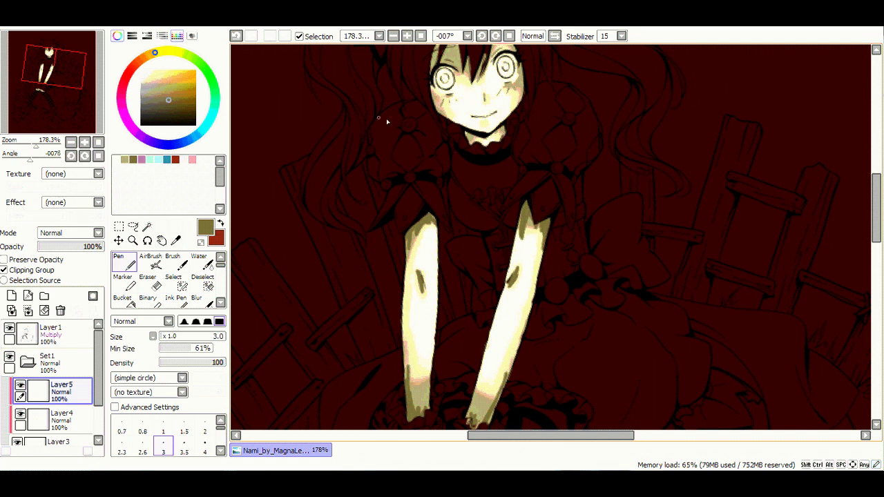
Paint dark olive shadows on the neck, below the mouth, around the cheeks and under the bangs.
scroll(387, 121, up, 5)
scroll(486, 279, up, 3)
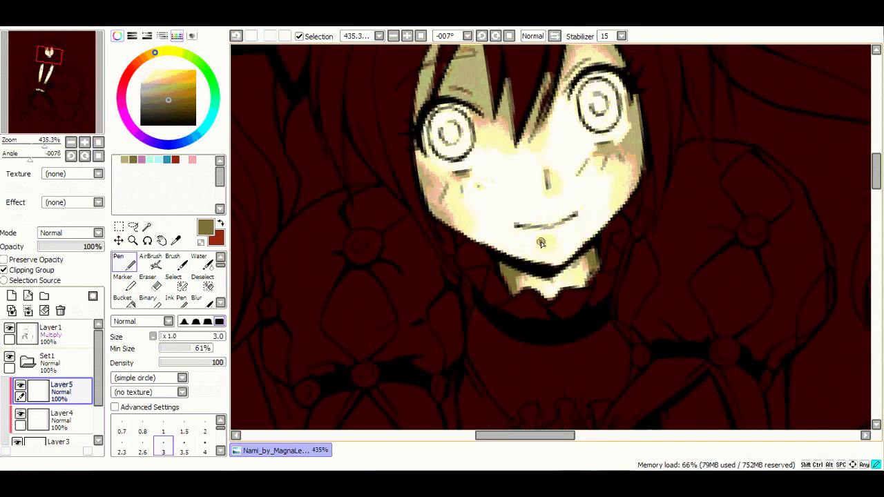
scroll(442, 200, up, 3)
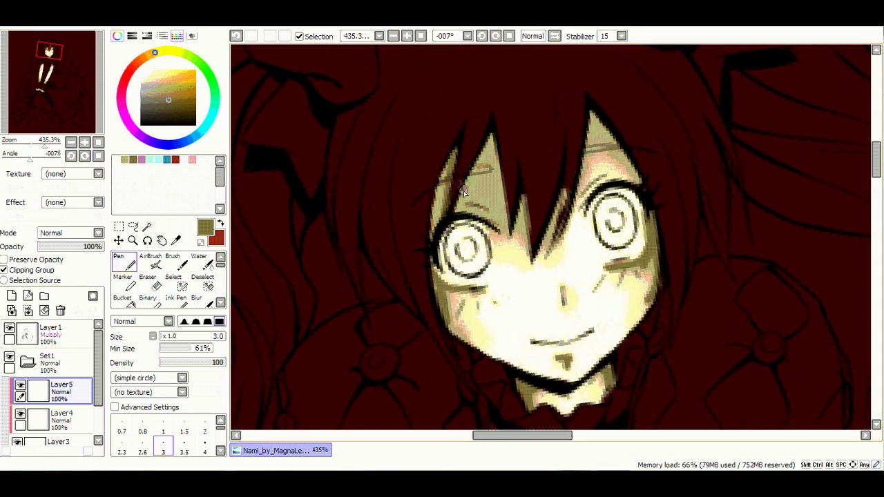
Soften the dark olive shadows on the face, arms and wrists with the Blur tool at size 10.
click(197, 299)
mouse_move(456, 297)
mouse_down()
mouse_move(487, 183)
mouse_move(557, 237)
mouse_move(631, 271)
mouse_move(596, 180)
mouse_up()
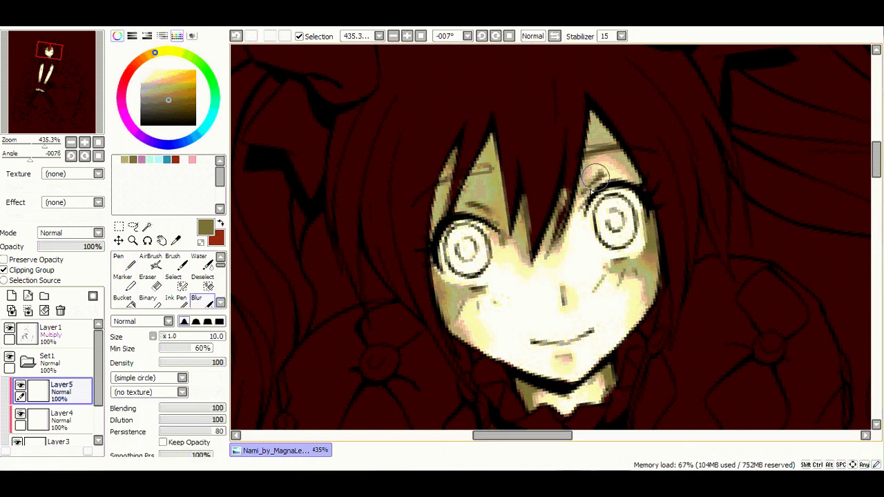
drag(79, 91, 81, 110)
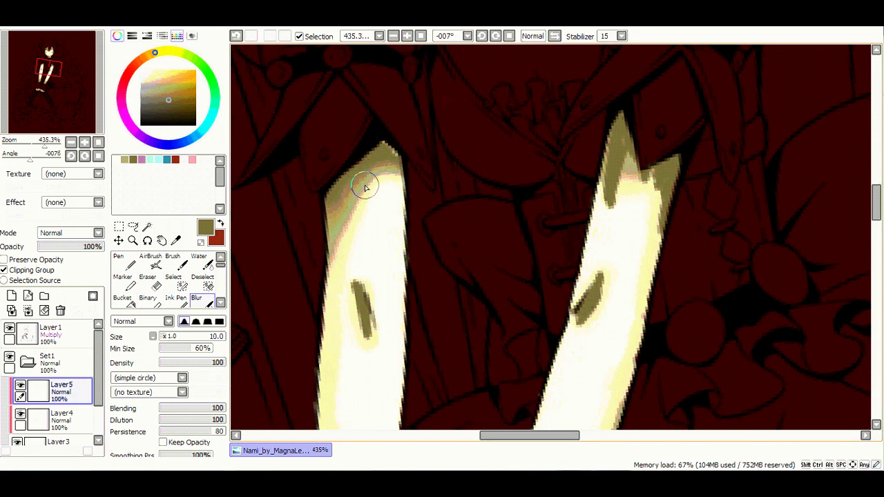
drag(365, 187, 369, 344)
mouse_move(614, 163)
mouse_down()
mouse_move(647, 182)
mouse_move(594, 304)
mouse_up()
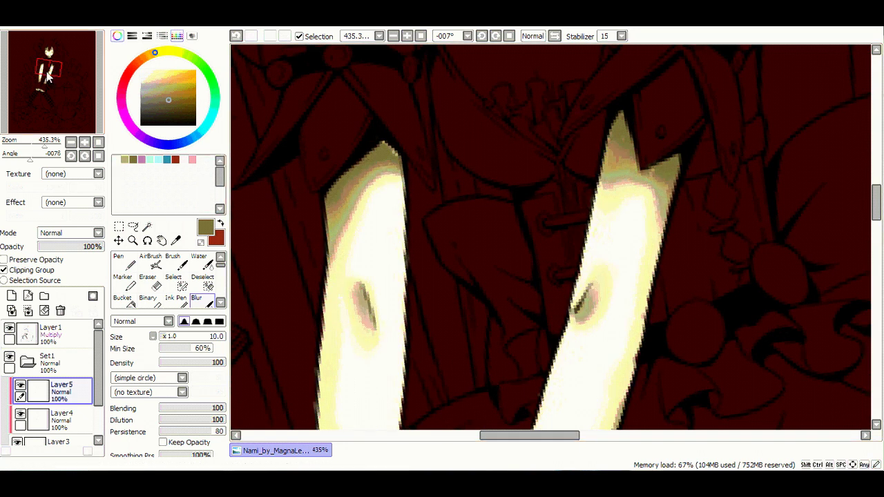
drag(48, 76, 47, 84)
mouse_move(355, 306)
mouse_down()
mouse_move(499, 366)
mouse_move(581, 276)
mouse_up()
scroll(433, 157, down, 3)
mouse_move(432, 157)
mouse_down()
mouse_move(484, 135)
mouse_move(594, 166)
mouse_up()
Rename the layer folder holding the skin layers as "skin".
mouse_move(43, 144)
mouse_down()
mouse_move(24, 144)
mouse_move(30, 152)
mouse_up()
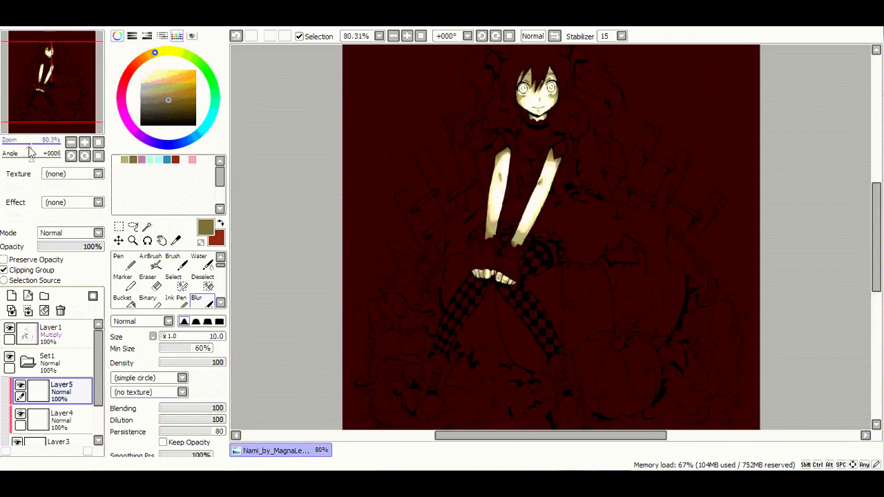
click(61, 360)
double_click(61, 361)
text(skin)
key(Return)
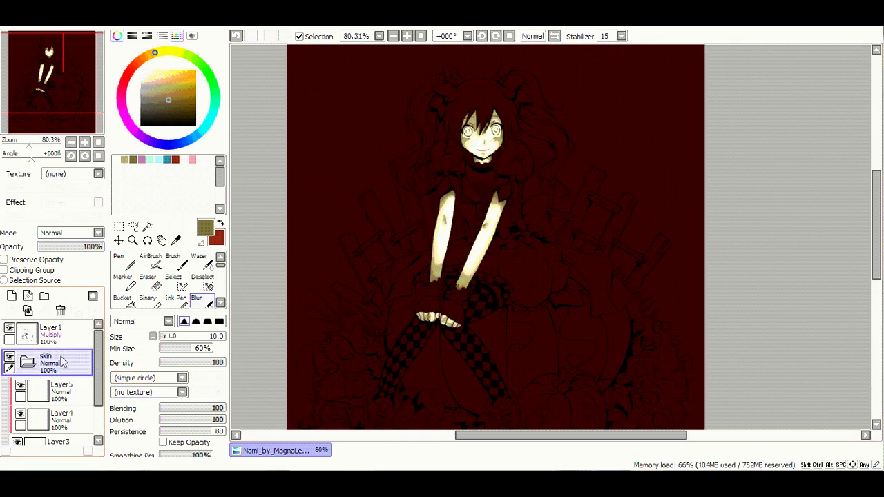
Collapse the skin folder, create a new layer folder above it and name it "hair".
click(28, 362)
click(44, 296)
double_click(61, 361)
text(hire)
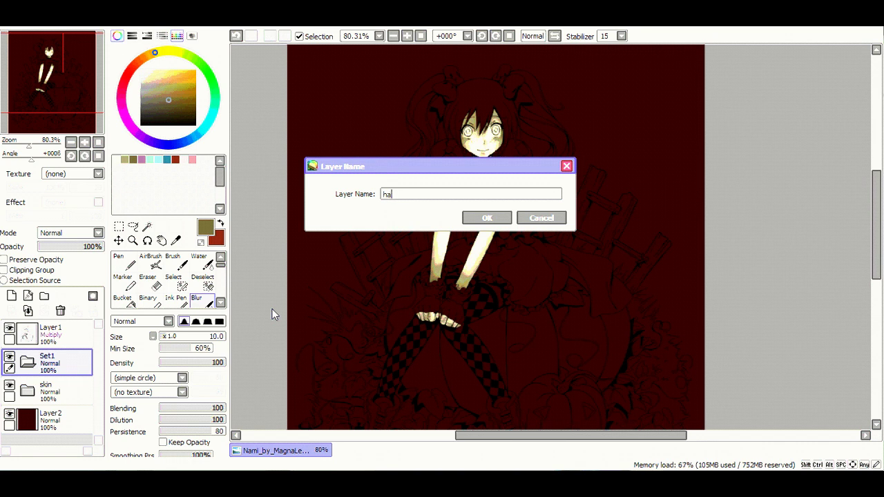
text(ir)
key(Return)
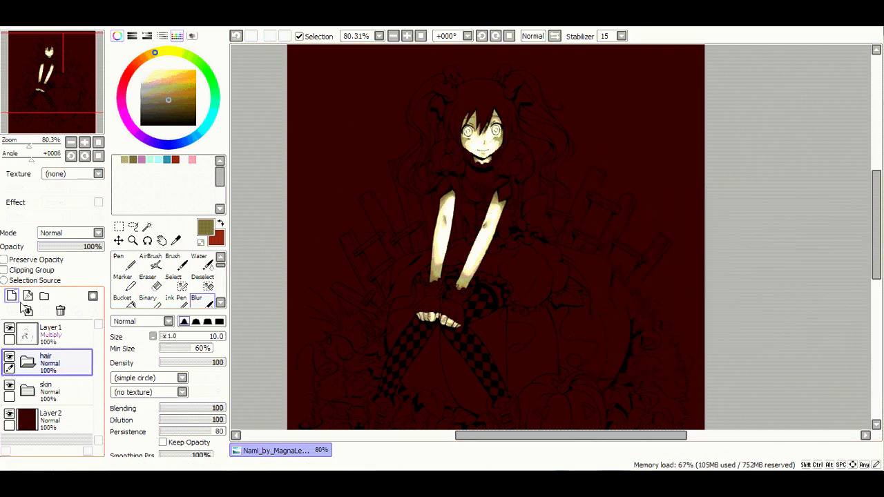
Create a layer in the hair folder and outline the strands left of the face in blue with the Pen at size 0.8.
click(11, 295)
click(166, 160)
drag(29, 145, 46, 145)
click(48, 50)
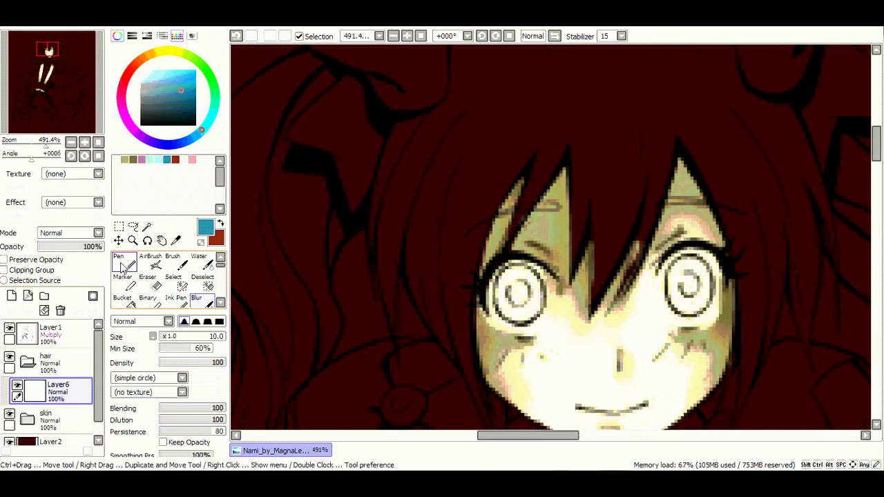
click(122, 266)
mouse_move(408, 123)
mouse_down()
mouse_move(371, 187)
mouse_move(380, 299)
mouse_move(394, 335)
mouse_up()
drag(407, 264, 393, 330)
mouse_move(406, 288)
mouse_down()
mouse_move(468, 375)
mouse_move(324, 187)
mouse_move(334, 80)
mouse_up()
scroll(266, 107, up, 3)
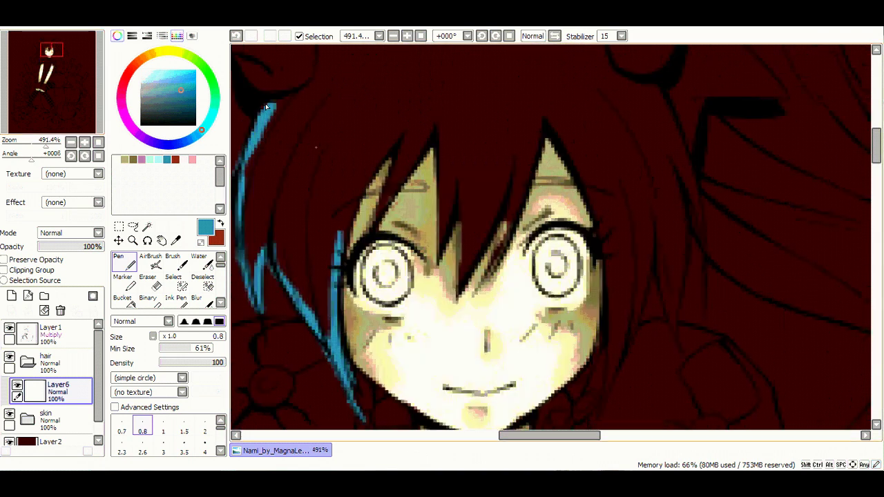
Outline the edges of the bangs and the side locks right of the face in blue.
drag(363, 182, 337, 252)
drag(384, 156, 330, 265)
mouse_move(402, 128)
mouse_down()
mouse_move(357, 196)
mouse_move(383, 201)
mouse_move(373, 222)
mouse_up()
drag(432, 130, 391, 203)
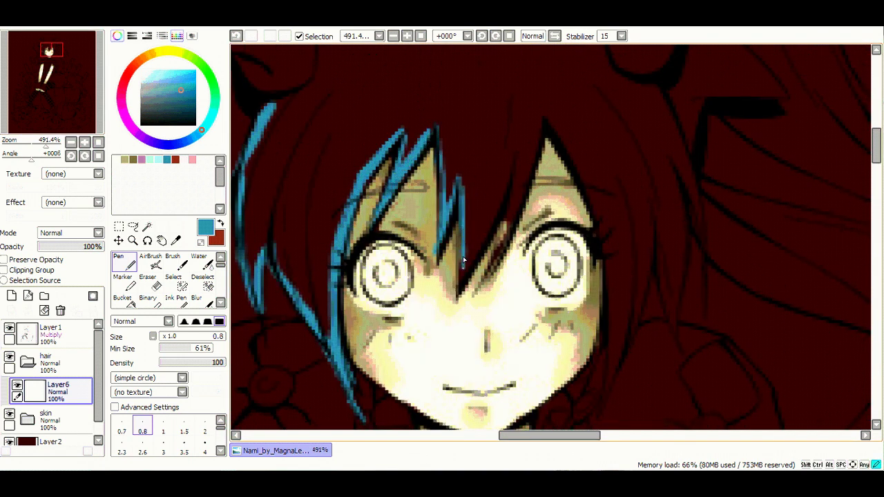
mouse_move(550, 102)
mouse_down()
mouse_move(592, 183)
mouse_move(608, 281)
mouse_up()
drag(605, 394, 667, 217)
mouse_move(677, 346)
mouse_down()
mouse_move(687, 260)
mouse_move(674, 114)
mouse_move(691, 190)
mouse_up()
drag(670, 156, 684, 211)
Close the outline around the head, fill the hair with blue and touch up its top edge.
key(e)
click(123, 436)
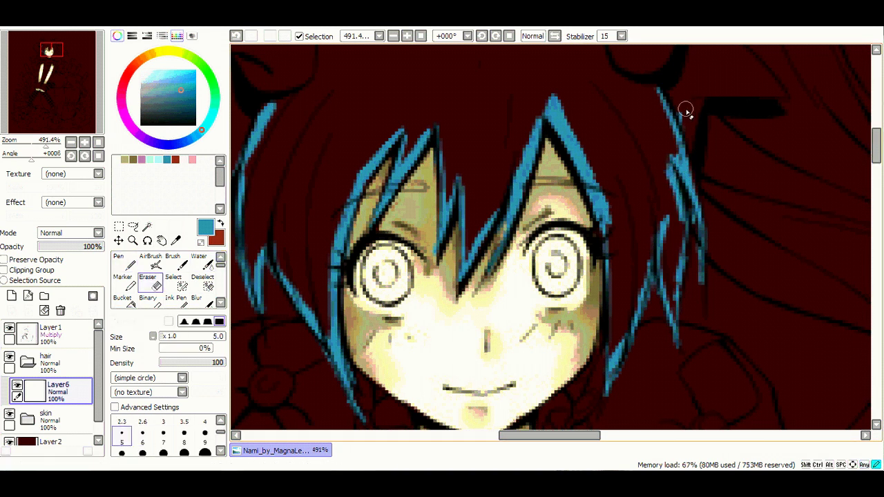
key(n)
mouse_move(274, 104)
mouse_down()
mouse_move(350, 276)
mouse_move(401, 173)
mouse_move(525, 129)
mouse_move(598, 142)
mouse_move(680, 237)
mouse_move(729, 263)
mouse_up()
key(g)
click(486, 322)
key(n)
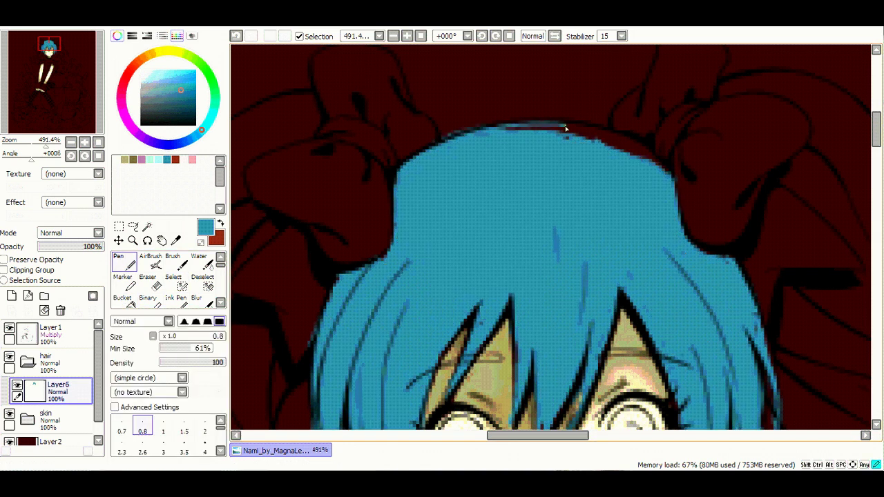
drag(566, 128, 638, 150)
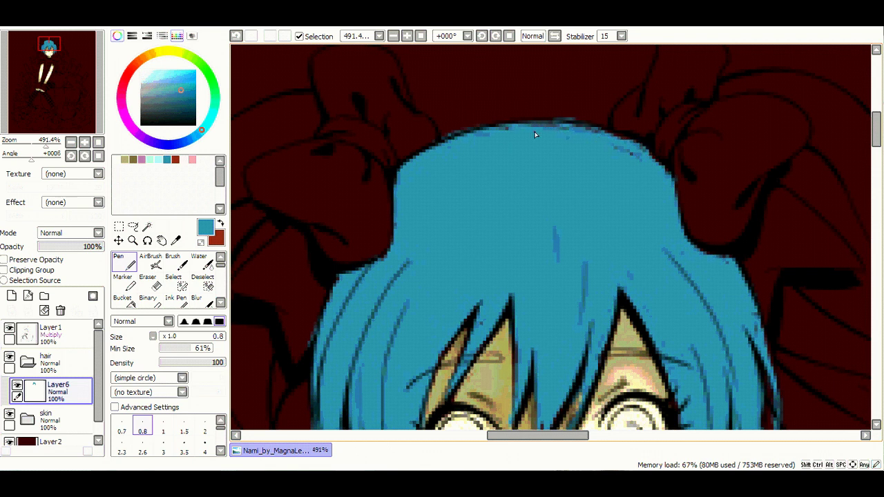
Outline the lower strands and side edges of the left ponytail in blue.
scroll(593, 135, left, 3)
scroll(413, 144, down, 5)
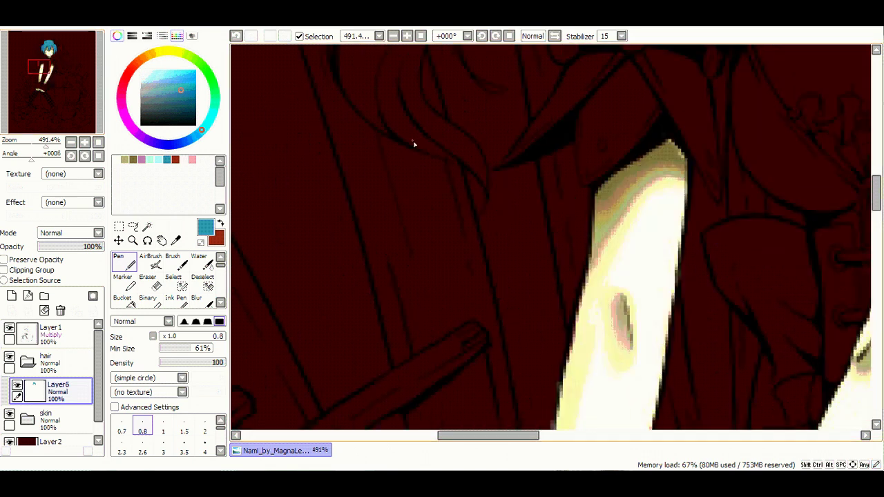
drag(421, 100, 484, 181)
scroll(355, 293, up, 3)
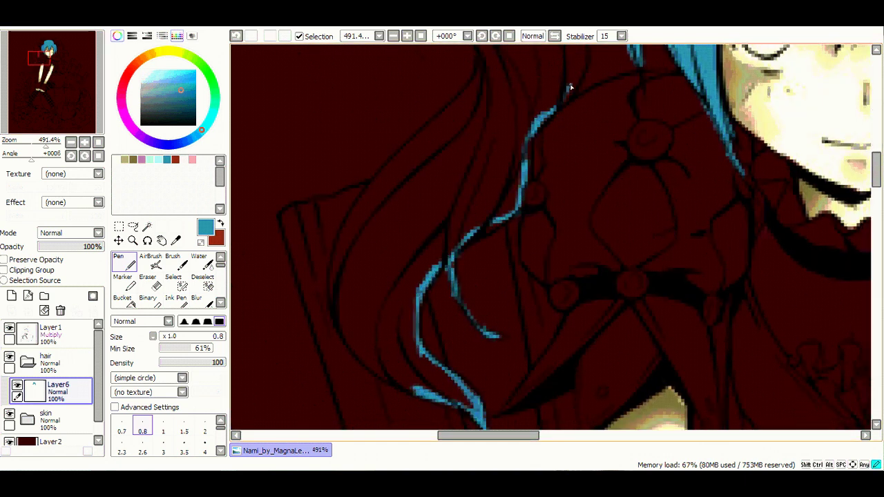
mouse_move(346, 322)
mouse_down()
mouse_move(337, 300)
mouse_move(357, 365)
mouse_up()
click(38, 60)
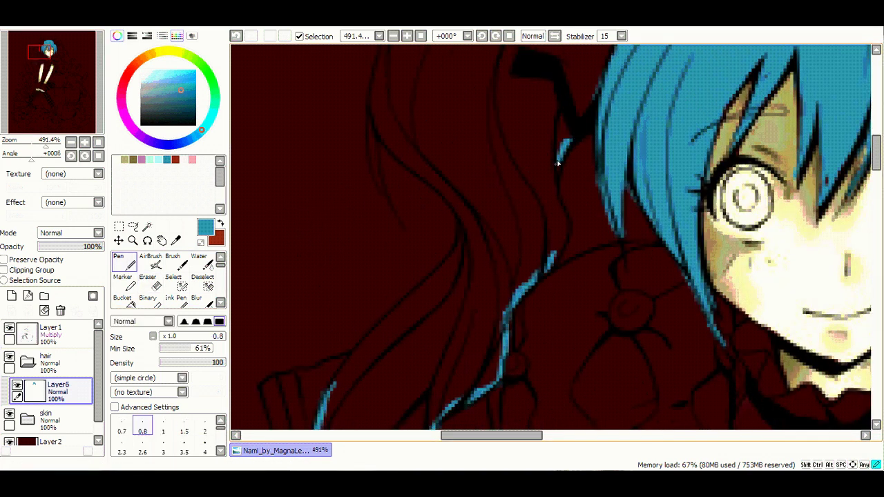
drag(330, 395, 470, 225)
mouse_move(384, 121)
mouse_down()
mouse_move(400, 159)
mouse_move(470, 224)
mouse_up()
drag(374, 95, 379, 187)
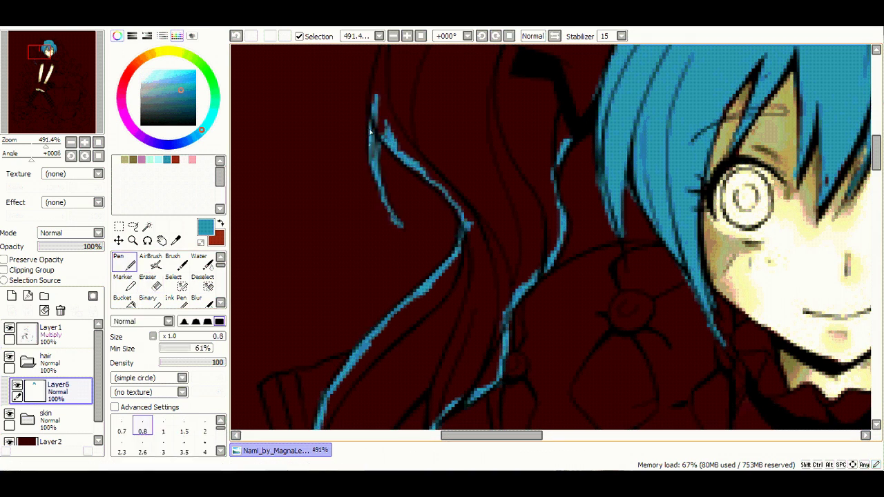
Outline the top of the left ponytail around the bow and fill the ponytail with blue.
scroll(559, 198, up, 3)
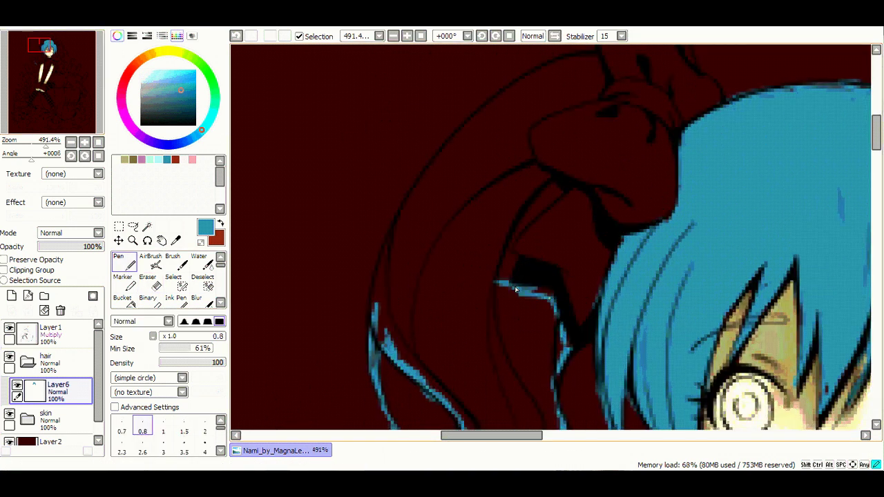
drag(534, 220, 538, 122)
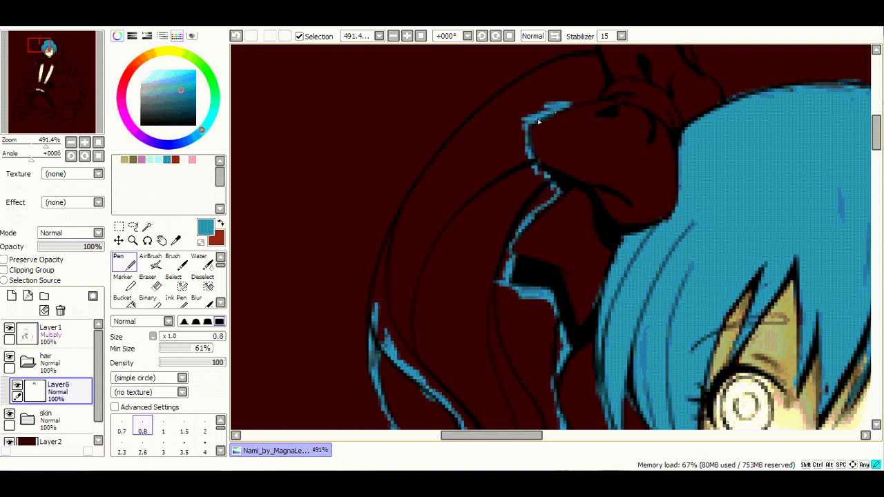
mouse_move(603, 74)
mouse_down()
mouse_move(608, 173)
mouse_move(623, 108)
mouse_up()
drag(419, 263, 388, 352)
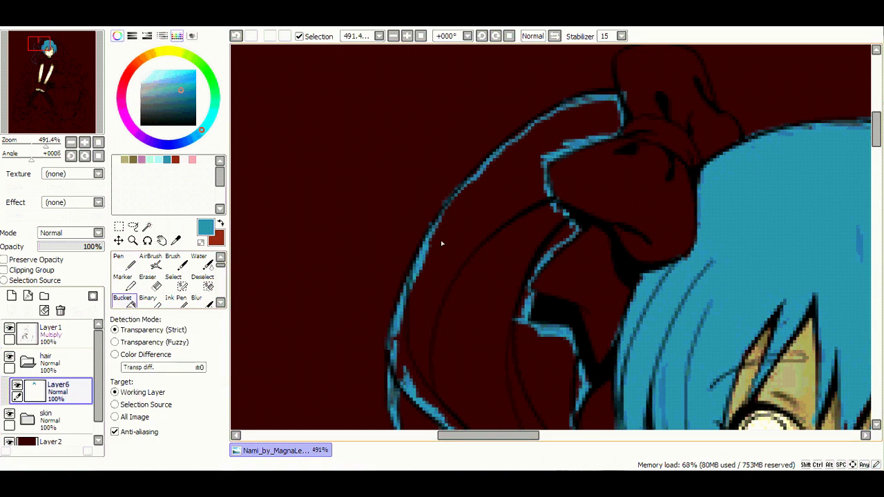
scroll(375, 155, down, 3)
key(e)
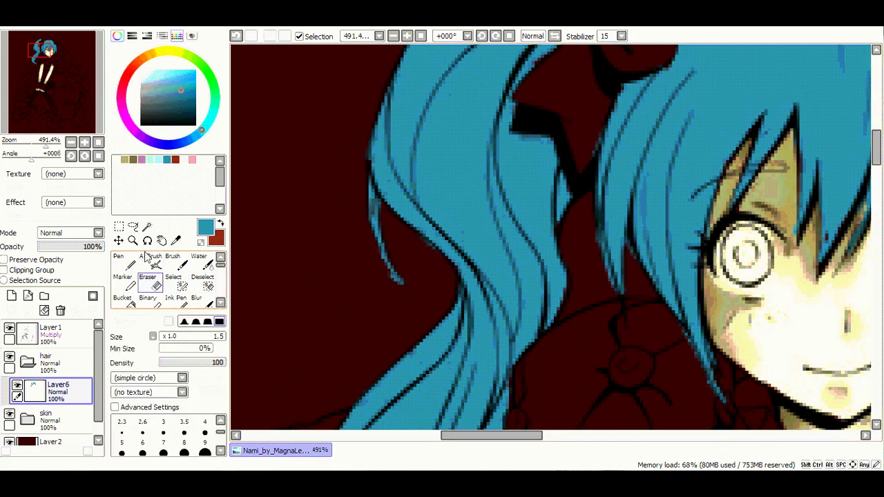
Outline the top curl and inner edge of the right ponytail in blue with the Pen at size 0.8.
key(n)
click(60, 54)
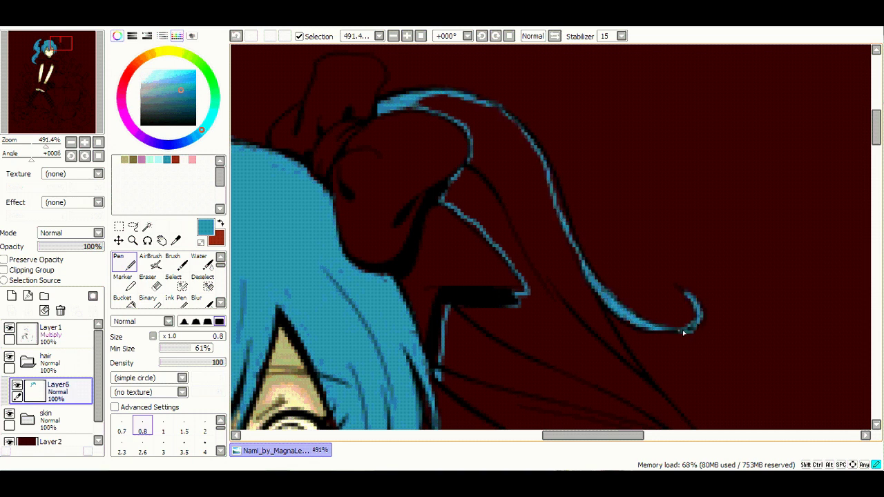
scroll(296, 122, down, 3)
scroll(380, 156, right, 1)
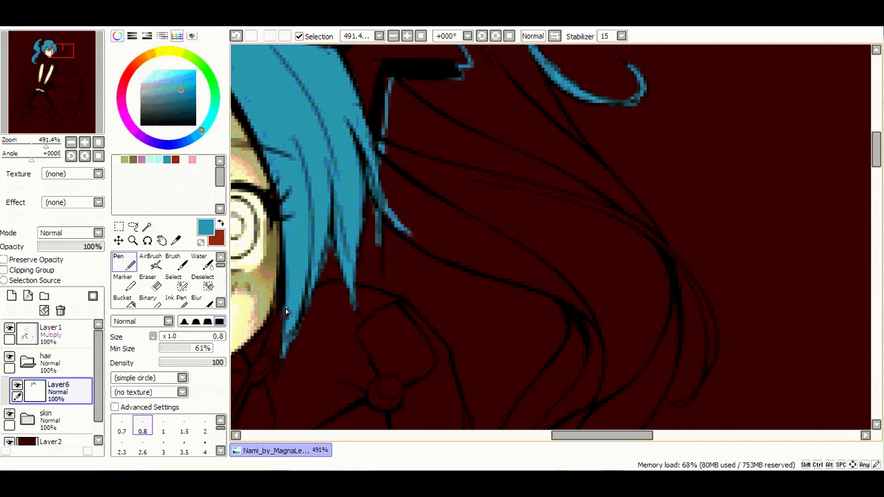
drag(489, 271, 556, 284)
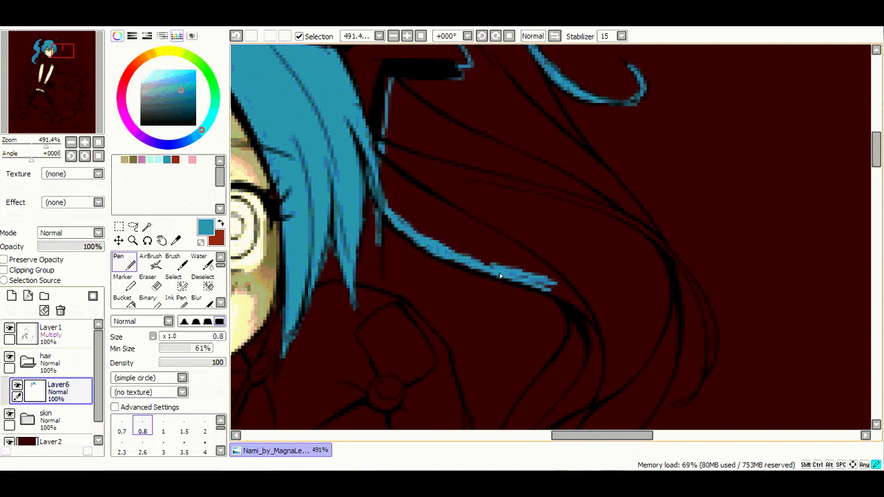
scroll(559, 207, down, 4)
drag(574, 172, 534, 242)
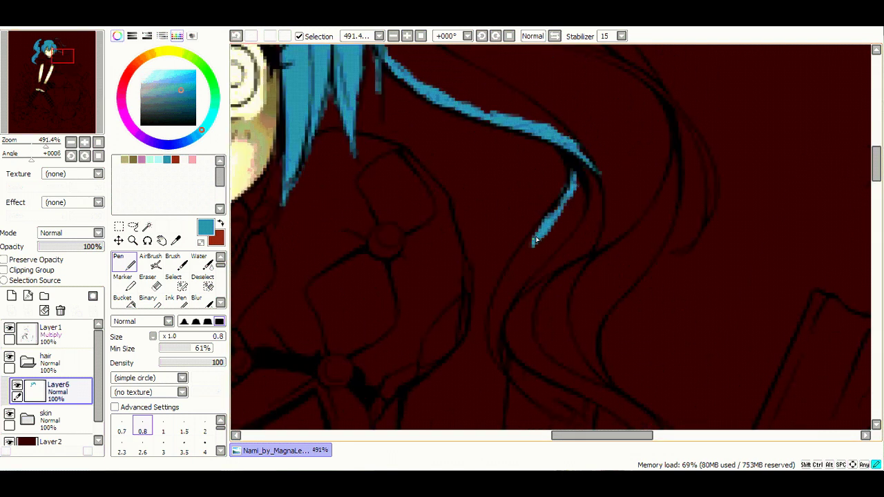
Outline the lower end of the right ponytail and fill its curled tip with blue.
click(63, 65)
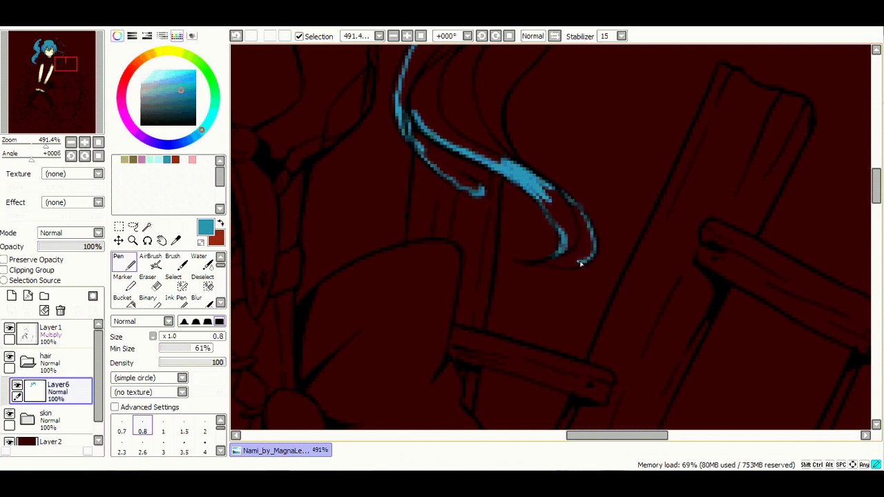
key(b)
click(555, 214)
key(n)
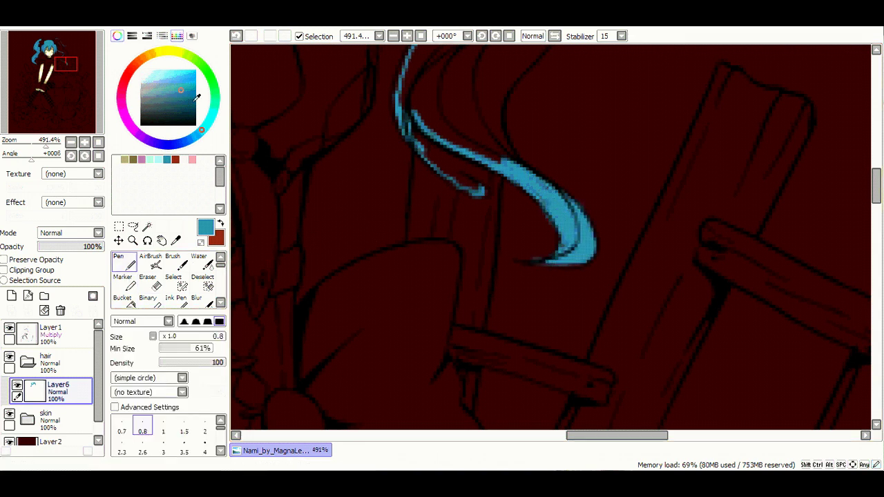
drag(443, 48, 366, 112)
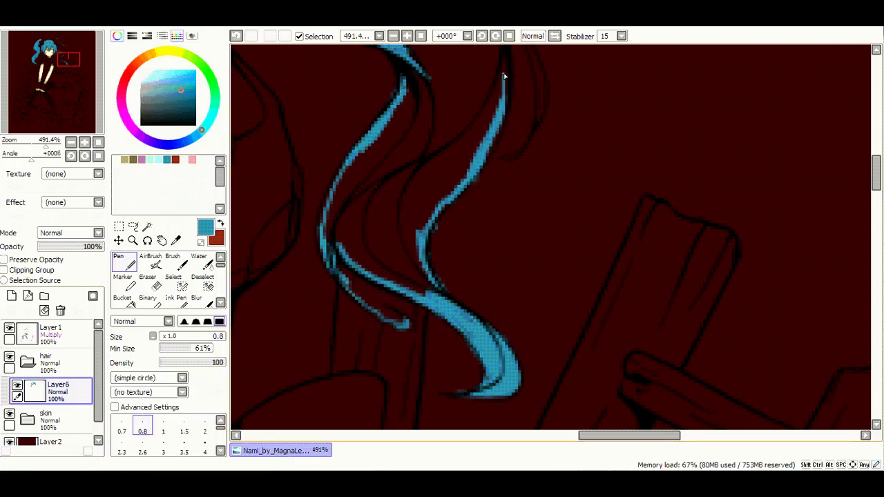
Outline the outer edge and stray strand of the right ponytail and fill the ponytail with blue.
click(67, 57)
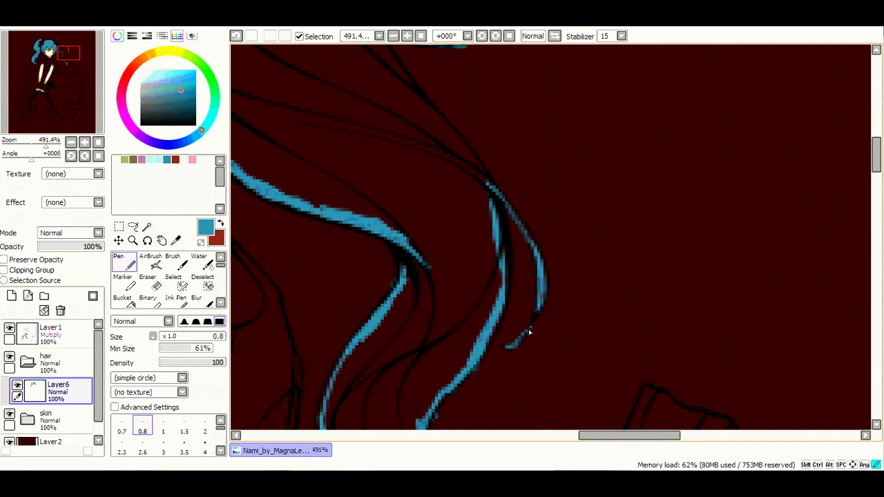
drag(486, 178, 459, 138)
drag(78, 47, 76, 43)
drag(407, 173, 418, 103)
drag(411, 142, 497, 256)
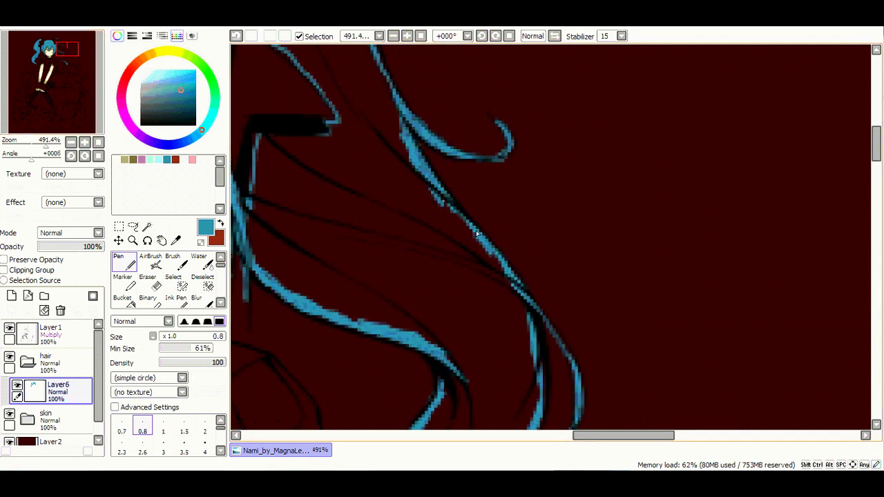
click(122, 298)
click(360, 207)
key(n)
Choose a dark teal and add a new layer above the blue hair layer, set as a clipping group.
click(98, 142)
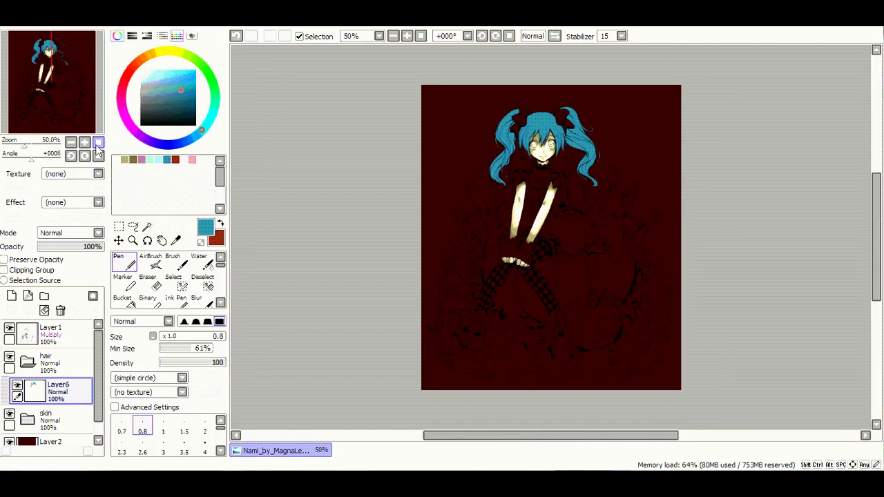
scroll(74, 123, up, 3)
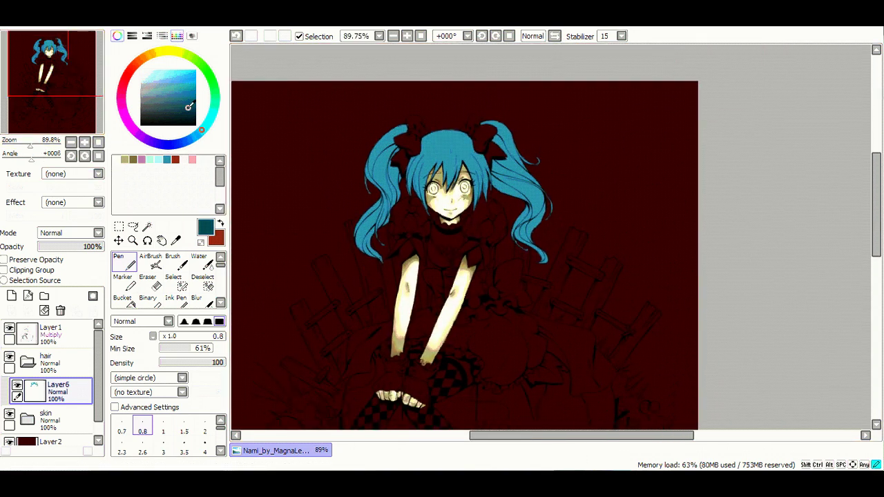
click(11, 295)
click(4, 270)
click(9, 328)
click(9, 328)
click(8, 329)
click(9, 328)
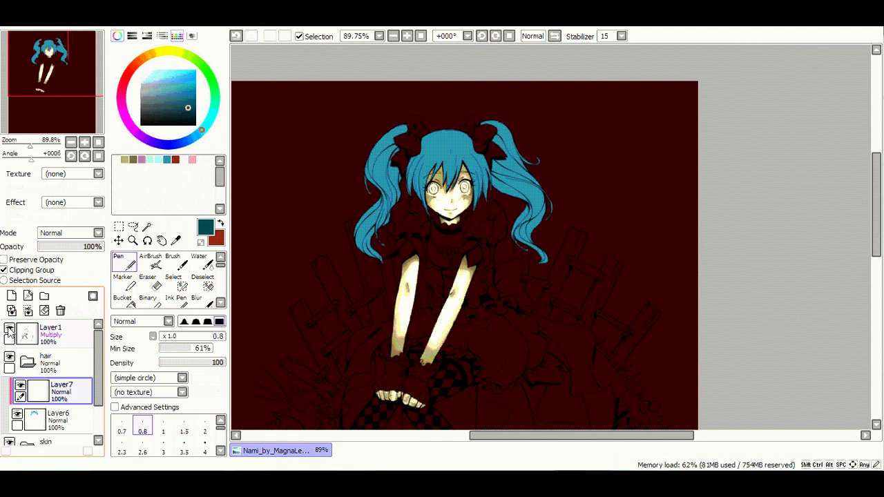
Paint dark teal shadows on the lower waves of the right ponytail with the Pen at size 2.6.
scroll(463, 190, up, 4)
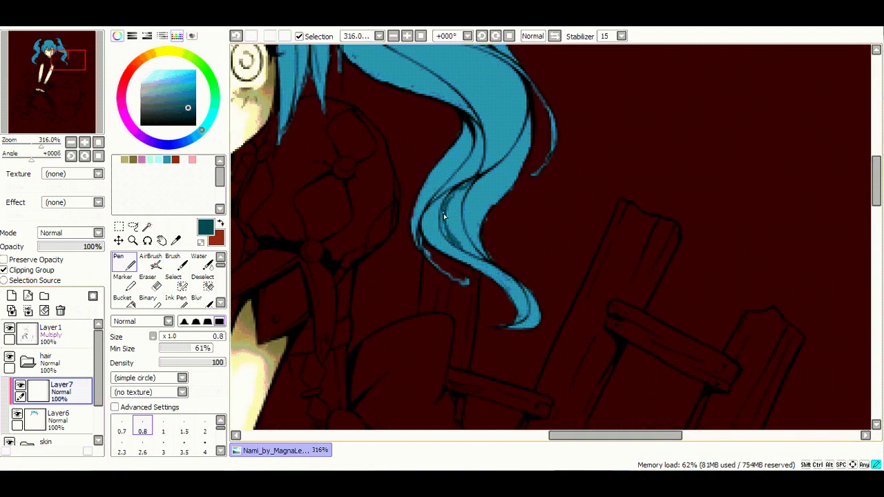
key(bracketright)
key(bracketright)
key(bracketright)
key(bracketright)
key(bracketright)
mouse_move(426, 228)
mouse_down()
mouse_move(456, 263)
mouse_move(486, 275)
mouse_move(512, 326)
mouse_up()
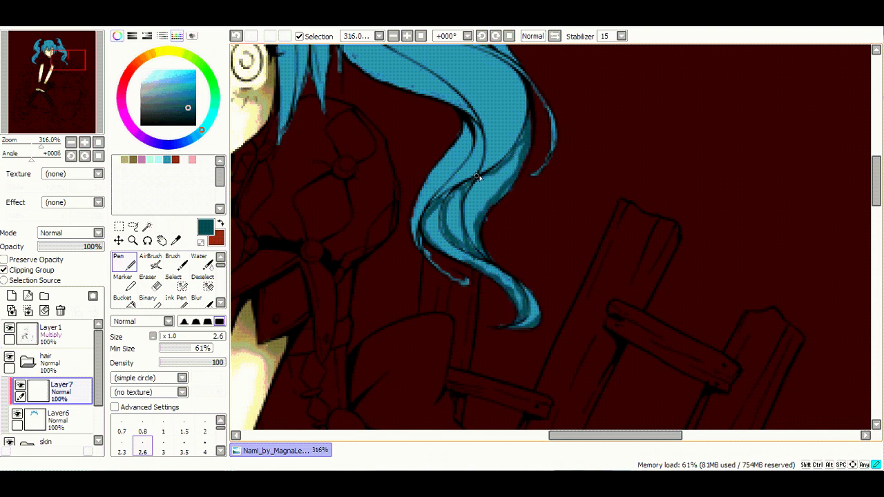
Paint dark teal shadows on the middle and upper strands of the right ponytail, up to the bow.
drag(92, 74, 88, 67)
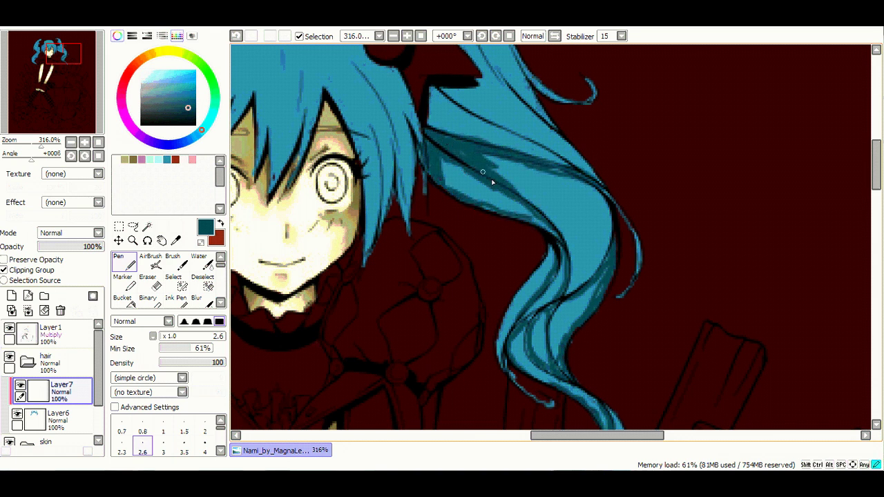
mouse_move(473, 118)
mouse_down()
mouse_move(464, 112)
mouse_move(532, 62)
mouse_up()
drag(525, 101, 570, 162)
drag(471, 23, 520, 172)
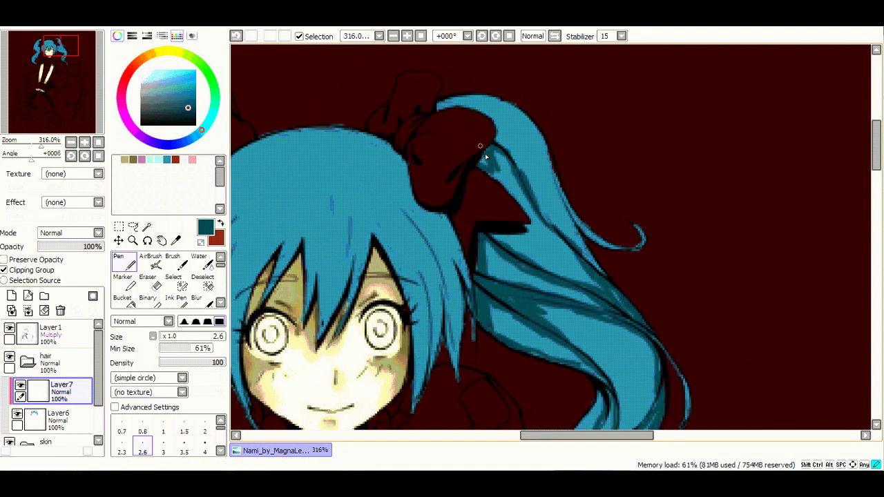
mouse_move(528, 228)
mouse_down()
mouse_move(548, 168)
mouse_move(442, 93)
mouse_up()
drag(546, 148, 460, 96)
Paint dark teal shadows on the bangs and the side locks around the face with the Pen at size 9.
click(52, 56)
key(bracketright)
key(bracketright)
key(bracketright)
key(bracketright)
key(bracketright)
key(bracketright)
key(bracketright)
key(bracketright)
drag(320, 87, 335, 255)
drag(349, 75, 325, 152)
drag(384, 69, 425, 162)
drag(483, 52, 546, 193)
drag(542, 48, 556, 169)
click(47, 54)
drag(352, 118, 361, 251)
drag(545, 107, 594, 201)
drag(573, 169, 584, 228)
Paint dark teal shadows along the upper strands of the left ponytail below the bow.
click(50, 54)
click(49, 54)
mouse_move(460, 97)
mouse_down()
mouse_move(414, 138)
mouse_move(387, 242)
mouse_up()
drag(449, 114, 477, 307)
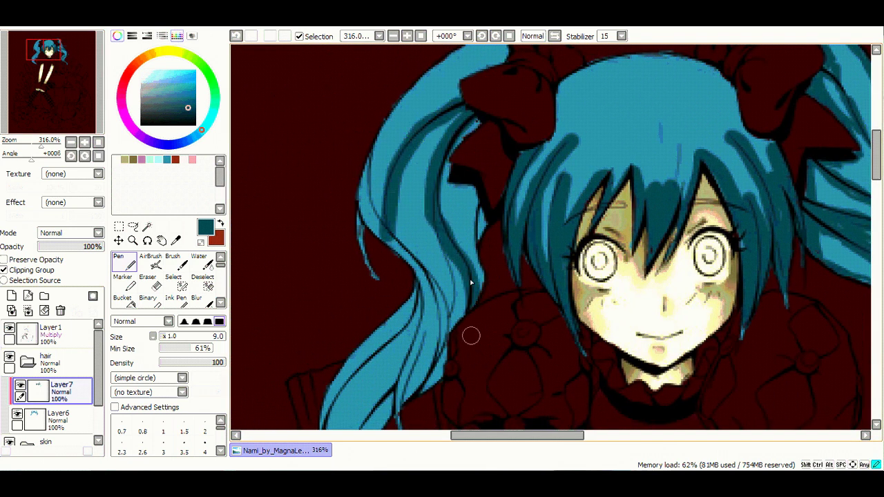
drag(449, 142, 482, 290)
drag(507, 47, 449, 111)
Paint dark teal shadows along the lower strands and tips of the left ponytail.
click(39, 56)
mouse_move(511, 127)
mouse_down()
mouse_move(483, 248)
mouse_move(480, 331)
mouse_up()
drag(473, 276, 442, 401)
drag(494, 376, 456, 408)
drag(508, 200, 447, 384)
drag(421, 273, 449, 386)
drag(542, 173, 511, 283)
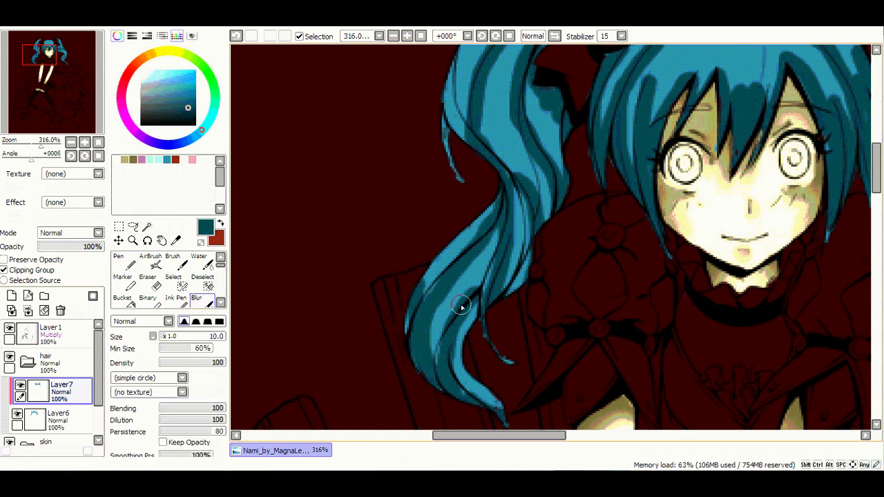
Soften the dark teal shadows on the left ponytail with the Blur tool at size 10.
key(b)
drag(460, 310, 483, 411)
mouse_move(470, 311)
mouse_down()
mouse_move(495, 220)
mouse_move(519, 193)
mouse_move(541, 96)
mouse_up()
drag(559, 124, 553, 176)
click(39, 50)
mouse_move(489, 141)
mouse_down()
mouse_move(552, 116)
mouse_move(507, 173)
mouse_up()
drag(545, 145, 550, 55)
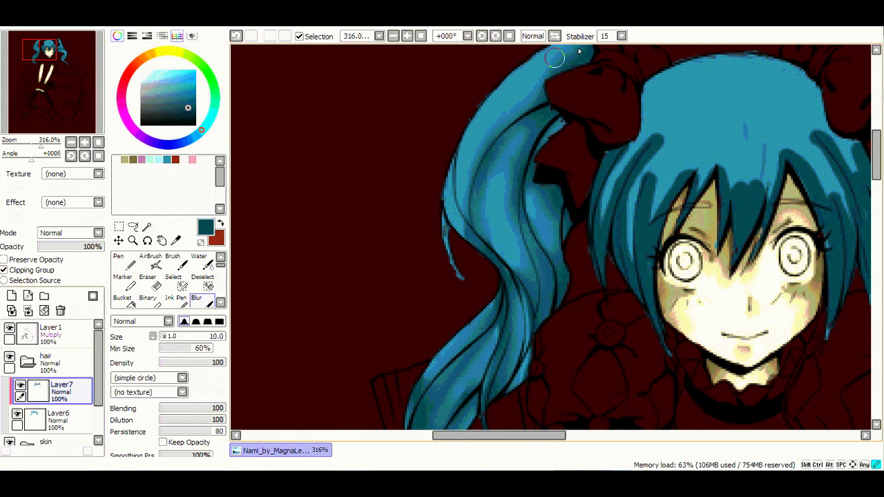
Soften the dark teal shadows on the bangs, side locks and right ponytail with the Blur tool.
click(44, 52)
mouse_move(428, 201)
mouse_down()
mouse_move(428, 211)
mouse_move(518, 166)
mouse_move(631, 163)
mouse_move(713, 245)
mouse_move(787, 241)
mouse_move(708, 97)
mouse_move(787, 190)
mouse_up()
mouse_move(38, 97)
mouse_down()
mouse_move(52, 91)
mouse_move(53, 101)
mouse_up()
mouse_move(525, 262)
mouse_down()
mouse_move(592, 352)
mouse_move(553, 202)
mouse_move(605, 150)
mouse_up()
drag(14, 146, 49, 150)
Choose a darker teal for the Pen and add another clipped layer above the hair shading layer.
key(n)
click(41, 55)
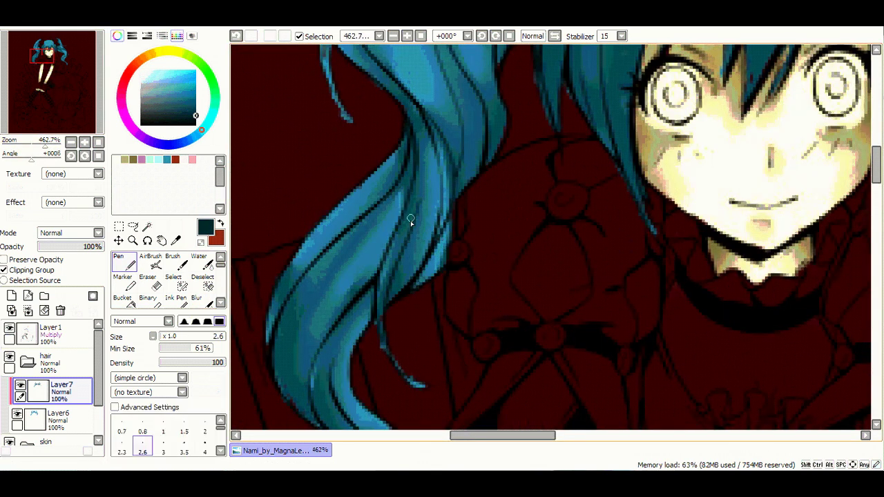
click(11, 295)
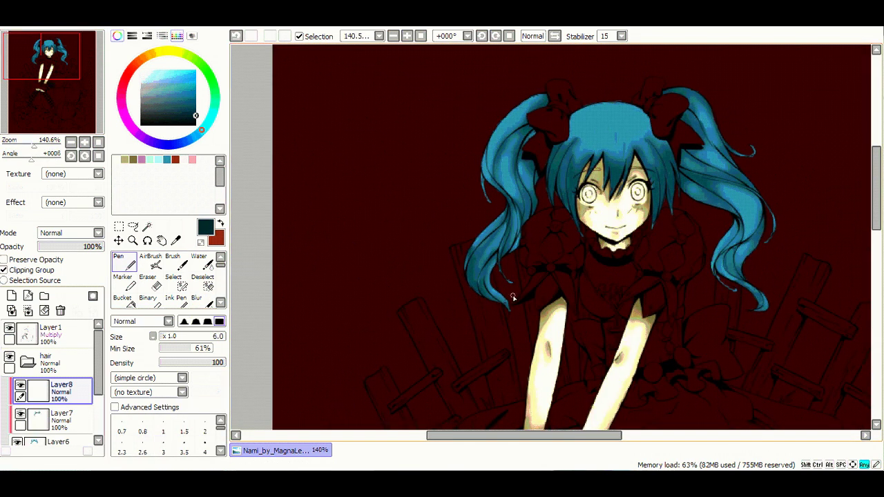
Paint dark teal shadows over the ponytail tips, side locks and ponytail bases with the Pen at size 30, and set the layer to Multiply.
drag(727, 264, 751, 310)
mouse_move(563, 180)
mouse_down()
mouse_move(622, 185)
mouse_move(670, 202)
mouse_move(684, 134)
mouse_up()
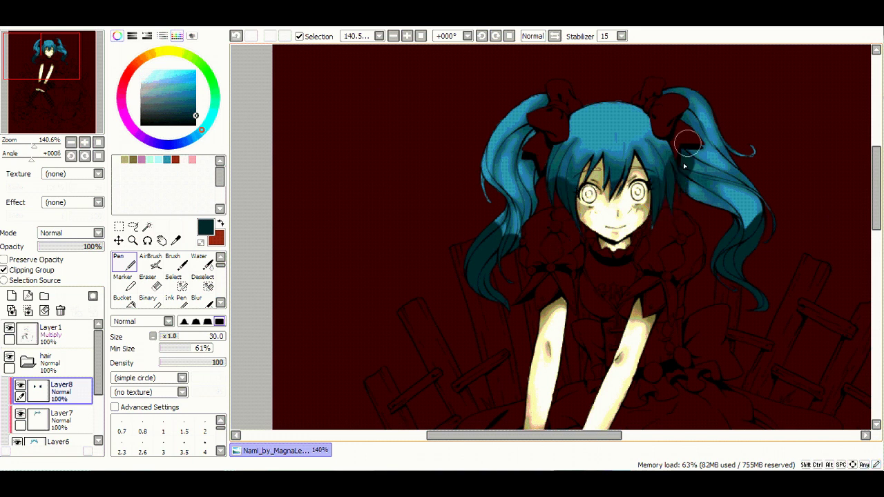
drag(687, 97, 684, 152)
drag(546, 96, 539, 164)
click(69, 233)
click(55, 255)
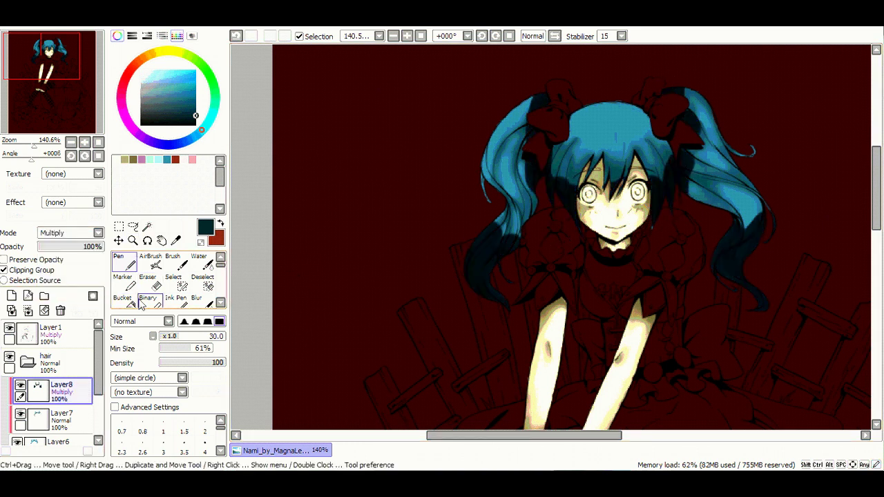
Soften the dark Multiply shadows on both ponytails and the side locks with the Blur tool at size 100.
click(197, 297)
key(bracketright)
key(bracketright)
key(bracketright)
key(bracketright)
key(bracketright)
key(bracketright)
key(bracketright)
key(bracketright)
key(bracketright)
key(bracketright)
key(bracketright)
key(bracketright)
key(bracketright)
drag(490, 273, 574, 165)
mouse_move(691, 138)
mouse_down()
mouse_move(720, 152)
mouse_move(742, 265)
mouse_up()
Add a layer above the hair shading and paint light cyan highlight strokes along the left ponytail with the Pen at size 4.
click(11, 296)
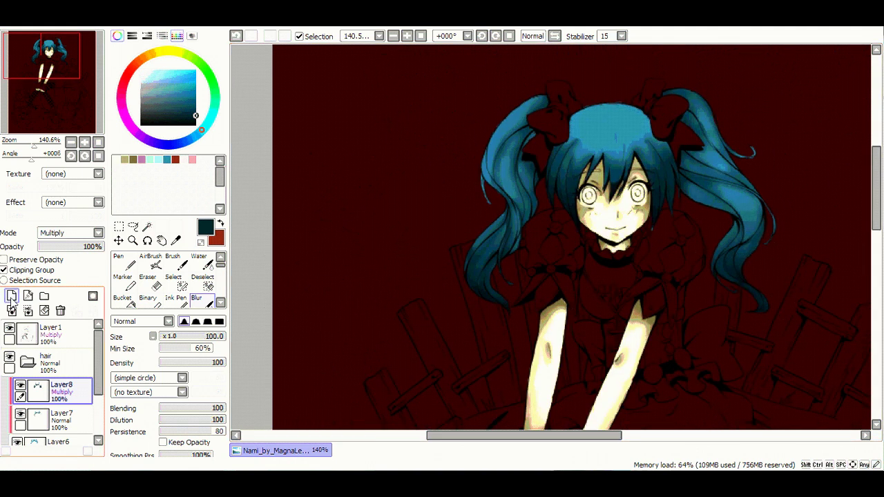
click(125, 261)
click(156, 72)
scroll(403, 241, up, 2)
key(bracketleft)
key(bracketleft)
key(bracketleft)
key(bracketleft)
key(bracketleft)
key(bracketleft)
key(bracketleft)
key(bracketleft)
key(bracketleft)
key(bracketleft)
key(bracketleft)
key(bracketleft)
drag(406, 277, 424, 257)
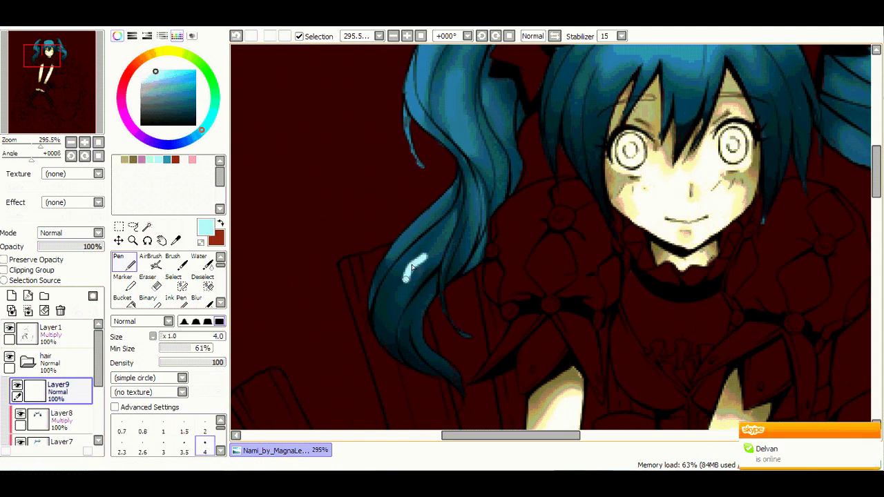
drag(454, 74, 464, 145)
scroll(484, 183, up, 3)
drag(501, 84, 442, 138)
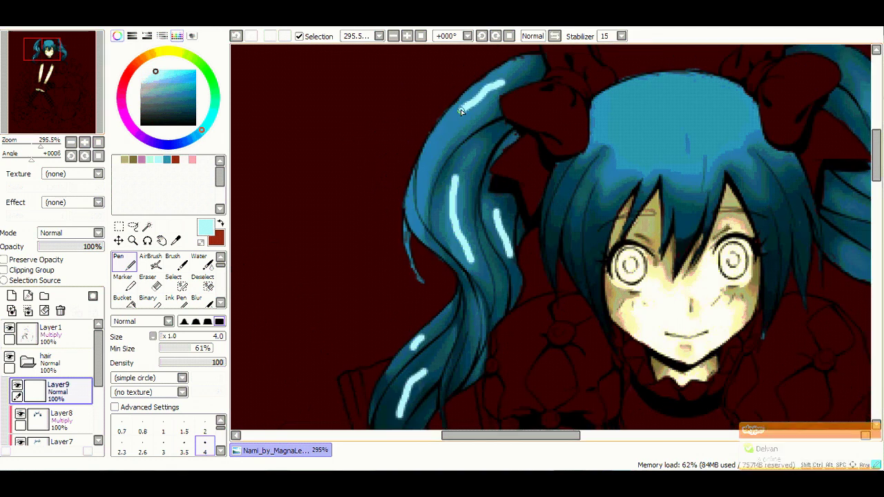
Paint light cyan highlight strokes across the bangs, side locks and right ponytail.
drag(625, 159, 607, 210)
drag(581, 177, 576, 205)
drag(59, 391, 69, 422)
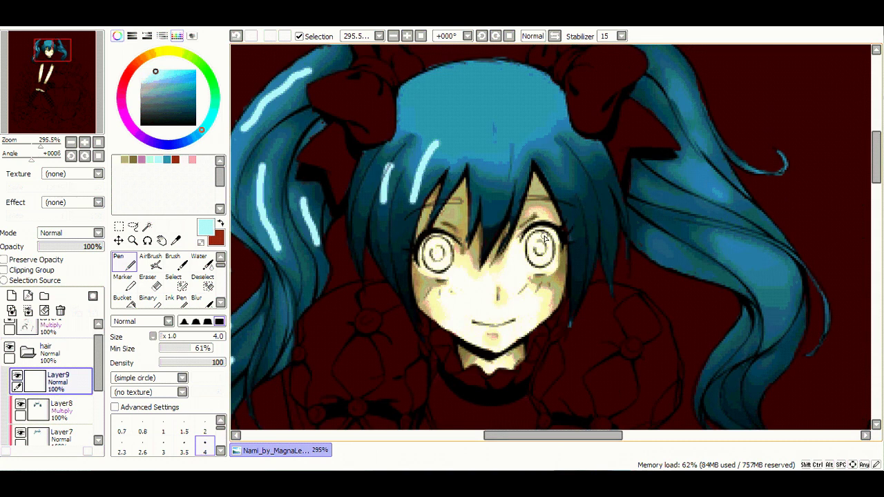
drag(496, 142, 475, 232)
drag(511, 144, 504, 181)
drag(542, 140, 572, 258)
drag(568, 139, 602, 187)
drag(722, 241, 768, 334)
drag(772, 367, 752, 408)
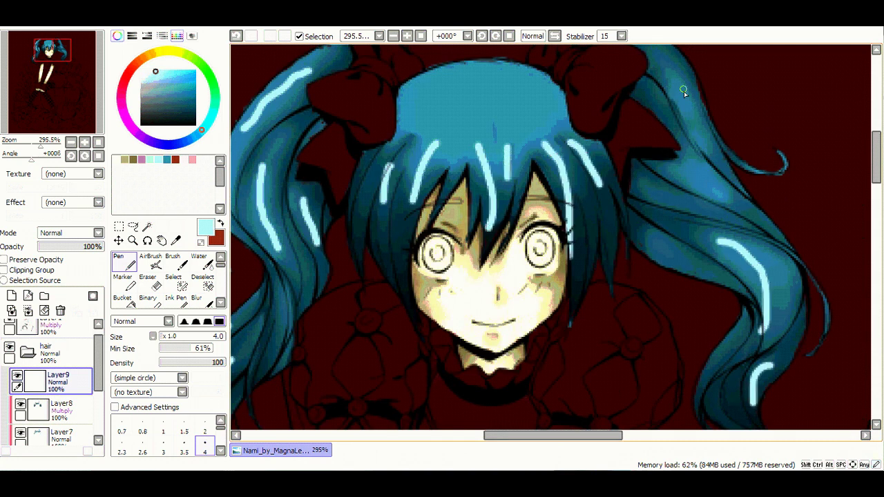
scroll(483, 235, down, 3)
Soften the cyan highlights on the left ponytail and bangs with the Blur tool, using size 14 for the bangs.
click(197, 297)
scroll(483, 235, left, 3)
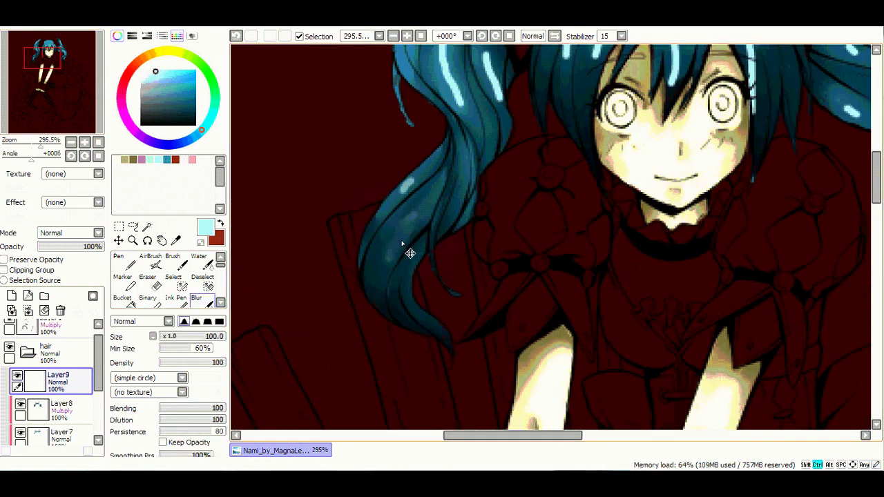
mouse_move(477, 234)
mouse_down()
mouse_move(410, 178)
mouse_move(414, 169)
mouse_move(463, 185)
mouse_up()
scroll(414, 173, up, 3)
drag(449, 83, 494, 201)
drag(75, 104, 78, 96)
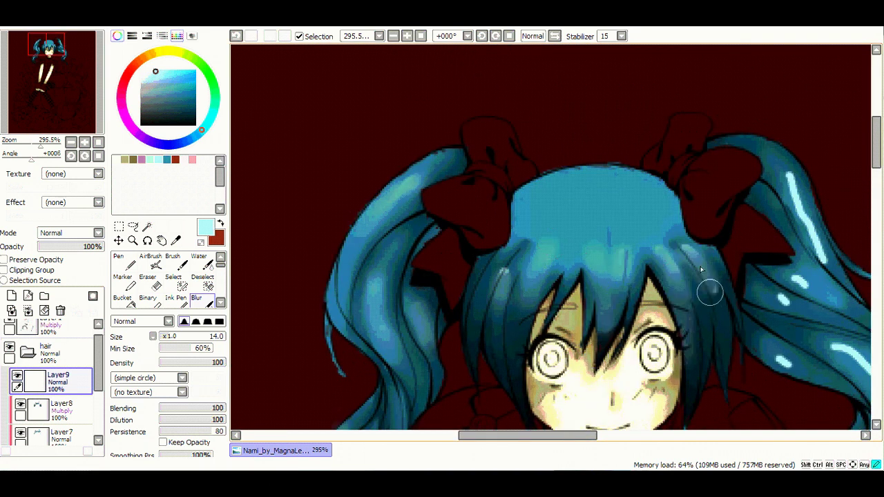
Soften the cyan highlights along the right ponytail with the Blur tool.
scroll(585, 205, down, 3)
scroll(584, 206, right, 5)
mouse_move(636, 238)
mouse_down()
mouse_move(610, 334)
mouse_move(632, 415)
mouse_up()
scroll(513, 154, up, 2)
scroll(513, 154, left, 3)
Paint a teal shadow patch at the crown of the head on the Normal hair shading layer and blur its edges.
click(125, 261)
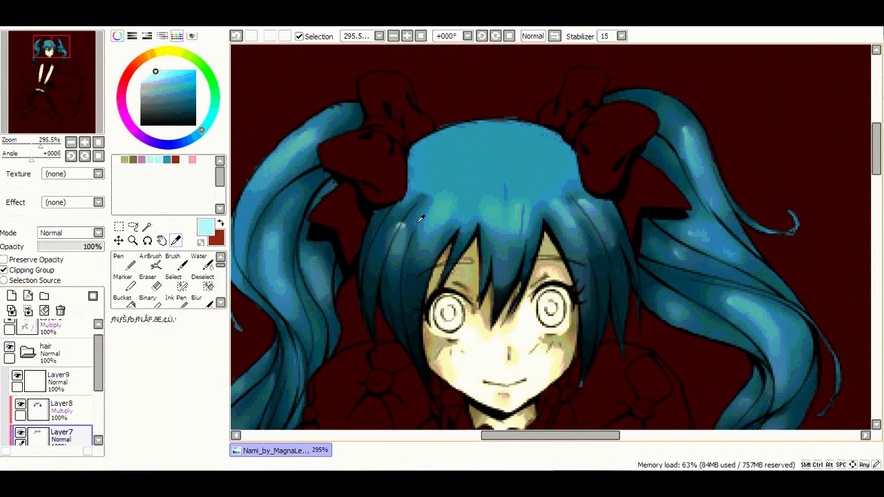
alt+click(484, 131)
click(5, 270)
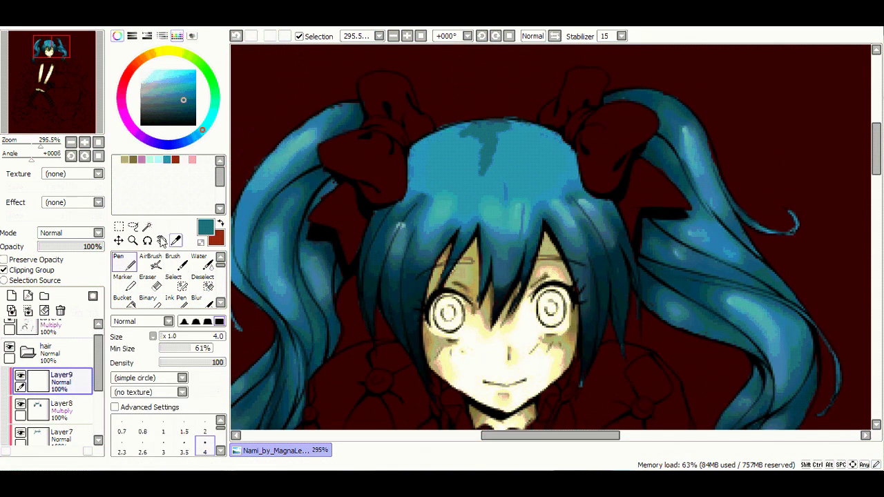
key(ctrl+z)
ctrl+click(486, 125)
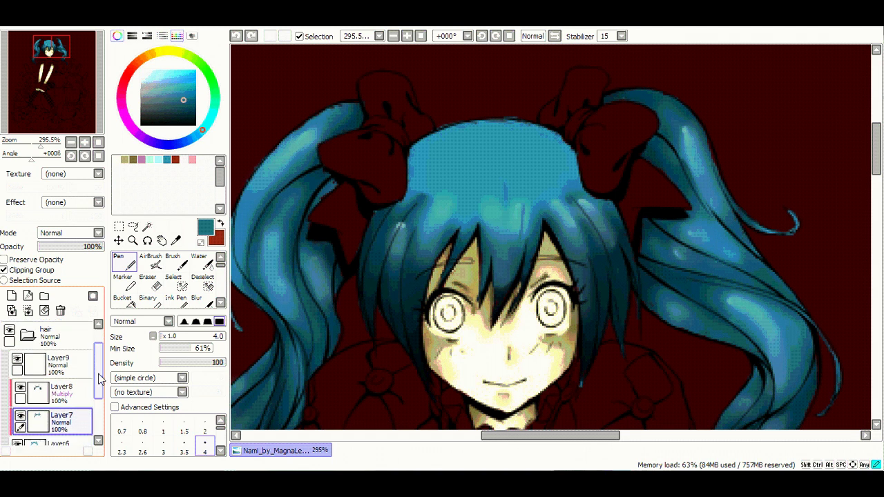
key(b)
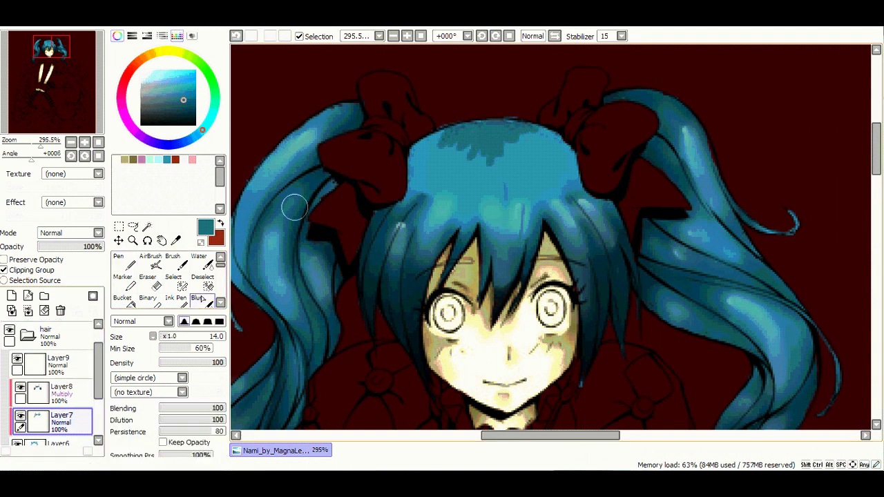
drag(427, 142, 529, 138)
Paint a smaller, near-black teal shadow at the centre of the crown and blend it with the Blur tool.
ctrl+click(468, 304)
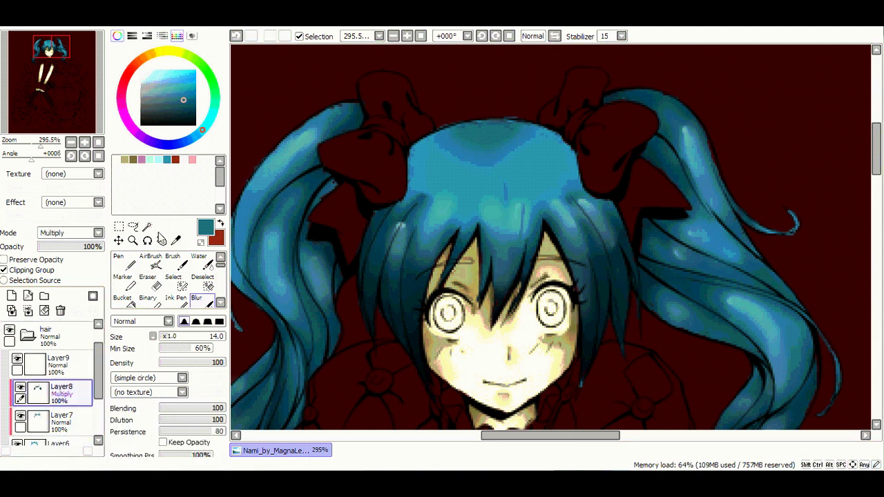
click(80, 82)
click(190, 118)
key(n)
click(57, 45)
ctrl+click(408, 206)
mouse_move(374, 215)
mouse_down()
mouse_move(409, 206)
mouse_move(434, 256)
mouse_move(442, 200)
mouse_up()
key(b)
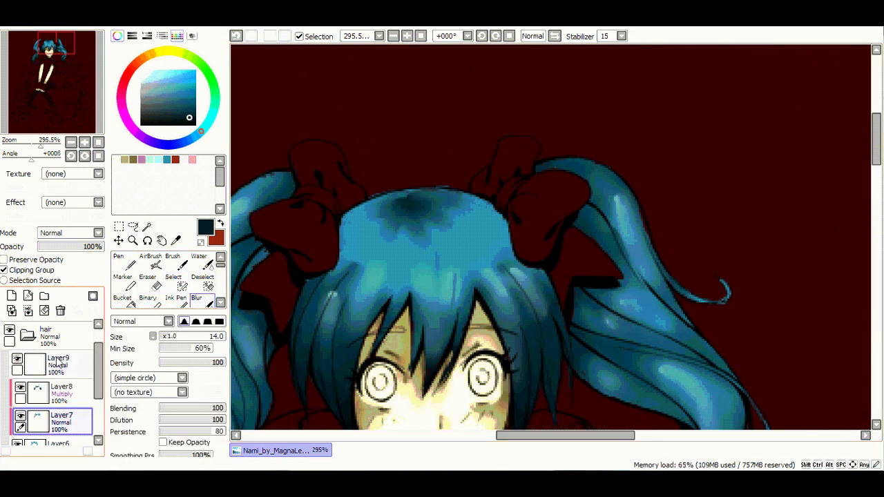
Add a Luminosity layer above the hair highlights and paint near-white zigzag shines on the bangs and both ponytails with the Pen.
click(58, 363)
click(12, 296)
scroll(69, 233, down, 5)
click(152, 69)
click(124, 262)
drag(173, 253, 373, 149)
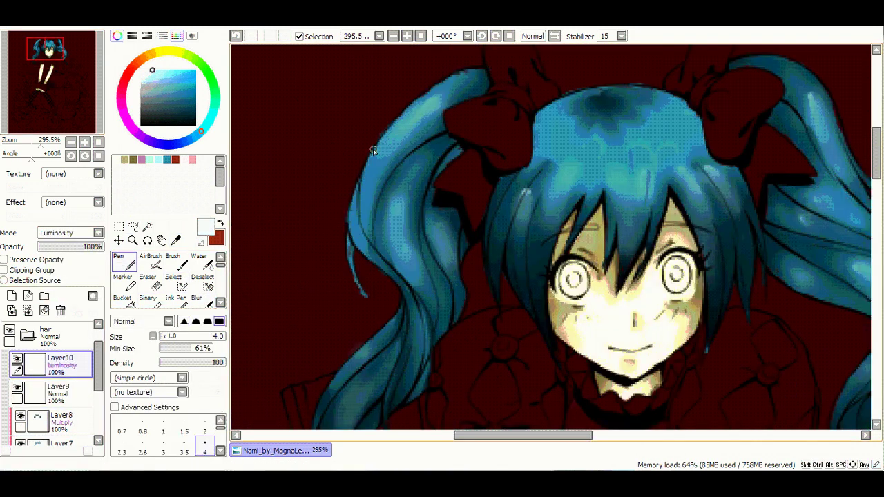
drag(546, 178, 694, 163)
drag(64, 64, 72, 66)
drag(579, 107, 615, 86)
drag(54, 50, 47, 52)
Soften the near-white shines on the ponytails and bangs with the Blur tool at size 14.
key(b)
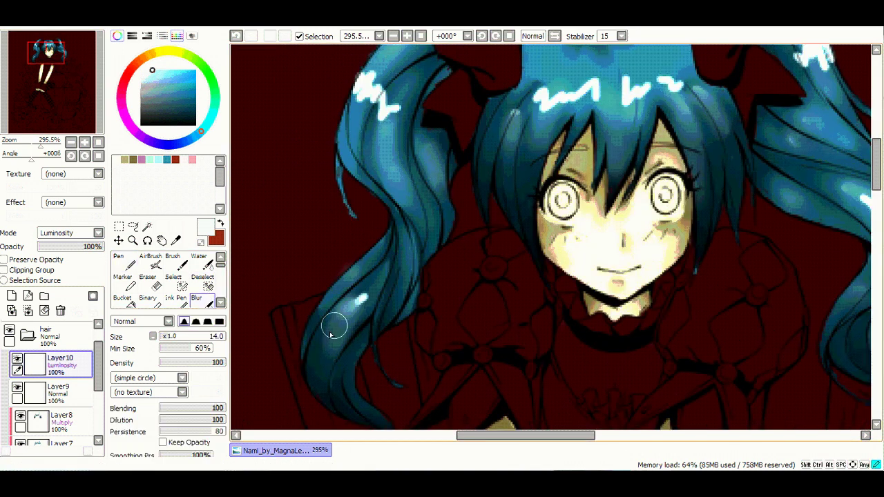
drag(365, 101, 369, 85)
drag(47, 51, 58, 50)
drag(561, 122, 565, 101)
drag(618, 262, 625, 283)
Collapse the hair layer folder and create a new folder named eyes above it.
drag(40, 147, 28, 146)
click(28, 335)
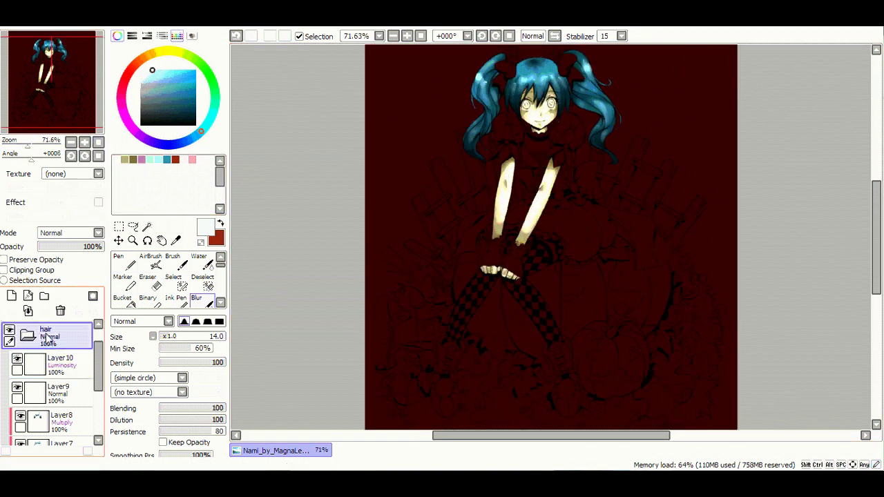
click(44, 295)
double_click(69, 333)
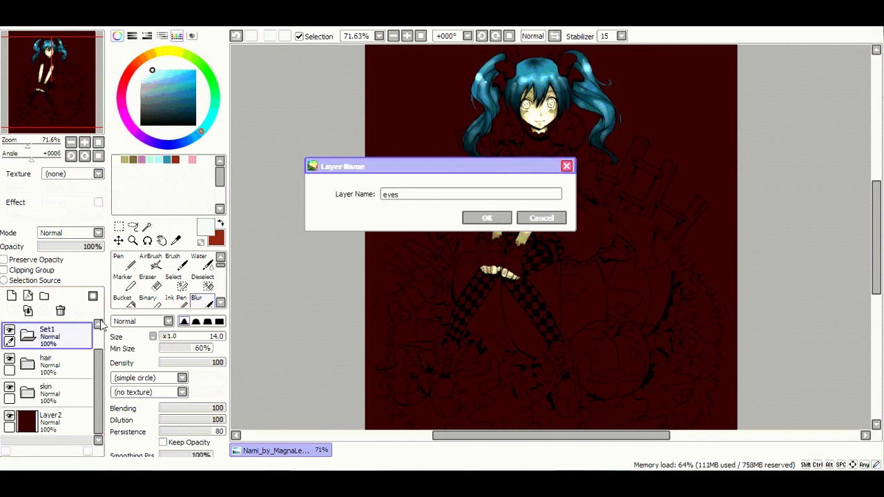
text(eyes)
key(Return)
Add a layer in the eyes folder and fill both irises with bright yellow using the Pen.
click(11, 295)
drag(28, 147, 50, 147)
click(165, 52)
click(181, 71)
click(119, 261)
mouse_move(391, 253)
mouse_down()
mouse_move(373, 293)
mouse_move(399, 277)
mouse_up()
mouse_move(637, 227)
mouse_down()
mouse_move(625, 277)
mouse_move(655, 279)
mouse_up()
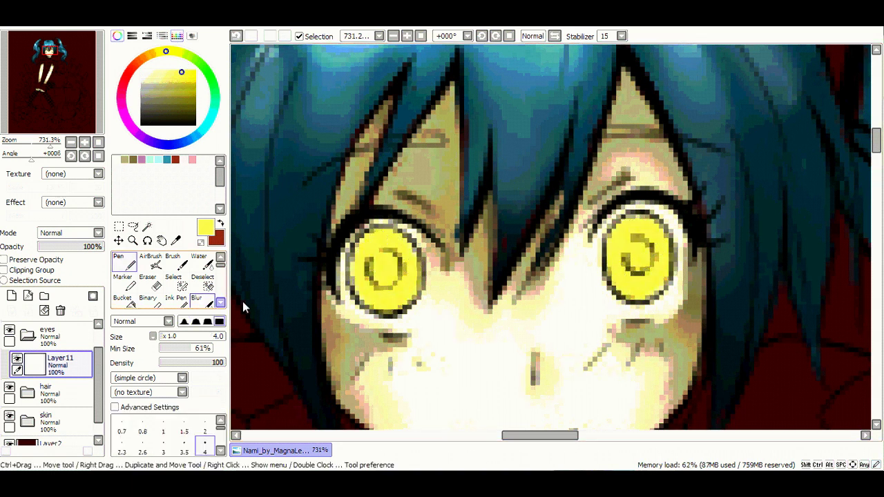
Add a clipped layer above the yellow irises, shade their upper parts and rims golden orange, and blur the shading.
click(12, 296)
click(5, 270)
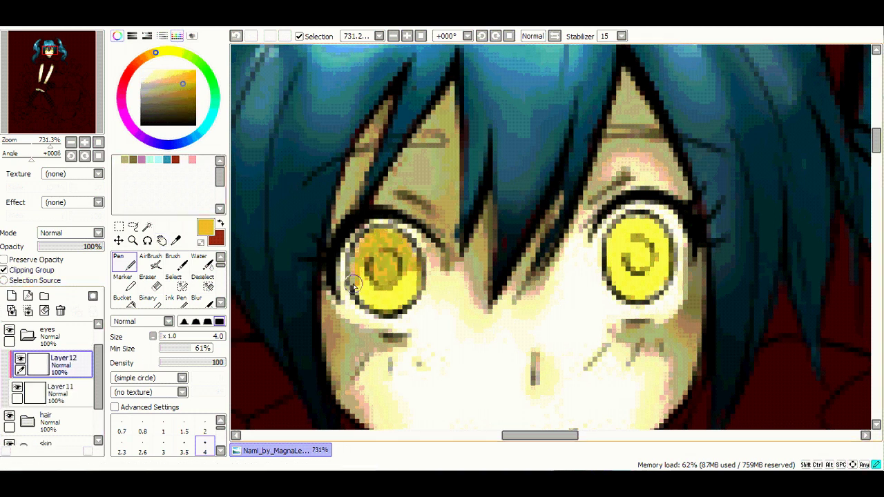
drag(353, 285, 414, 304)
mouse_move(621, 228)
mouse_down()
mouse_move(663, 256)
mouse_move(621, 297)
mouse_up()
click(196, 301)
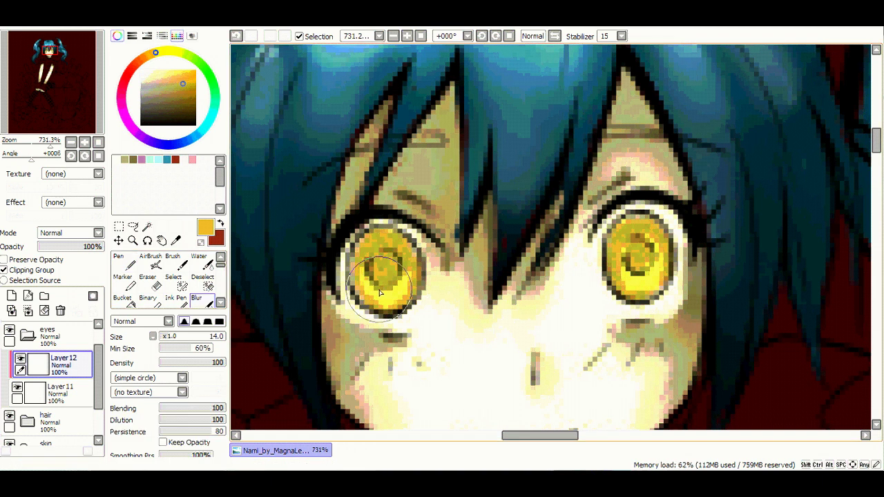
Paint dark brown pupils and upper iris shadows in both eyes, and soften them with a small Blur brush.
click(119, 263)
drag(387, 252, 386, 286)
mouse_move(361, 235)
mouse_down()
mouse_move(418, 238)
mouse_move(415, 249)
mouse_up()
mouse_move(611, 242)
mouse_down()
mouse_move(640, 258)
mouse_move(632, 228)
mouse_up()
click(196, 301)
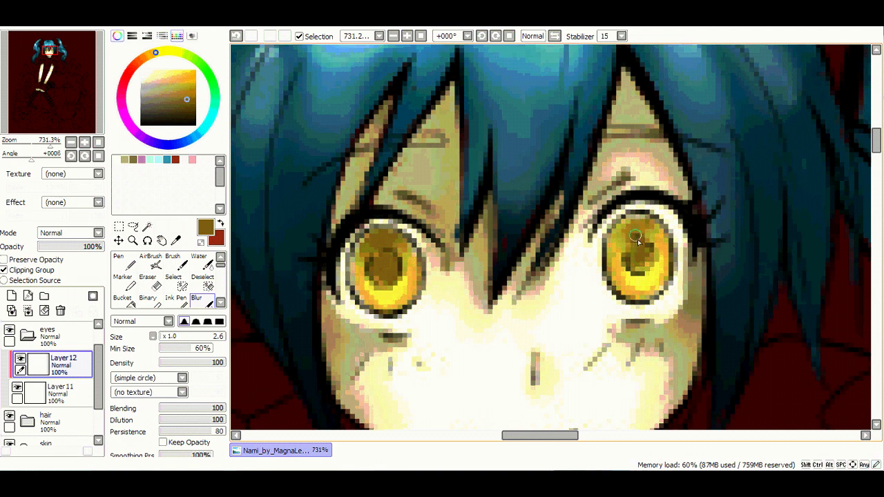
Add a Luminosity layer in the eyes folder and paint pale yellow glints on both irises with the Pen at size 0.7.
click(11, 295)
click(69, 233)
click(55, 279)
click(175, 240)
key(n)
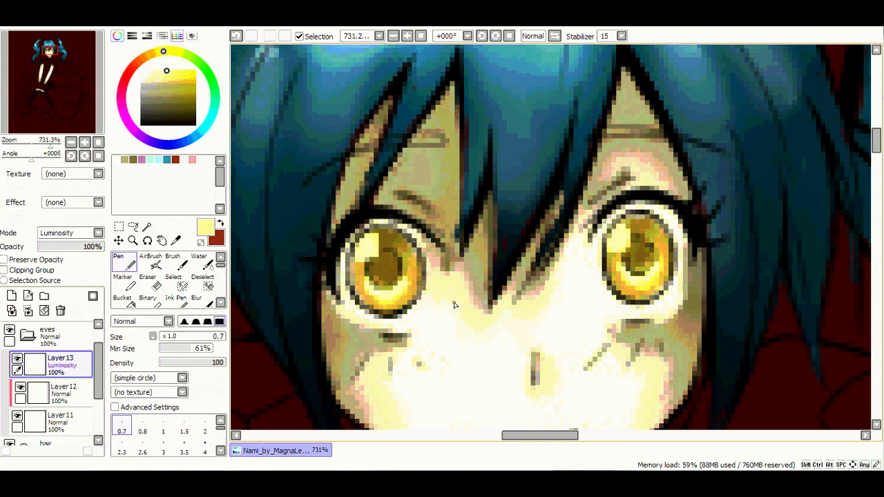
Collapse the eyes folder, expand the hair folder and add a new layer at the top of the hair layers.
key(ctrl+minus)
drag(39, 138, 50, 139)
click(28, 335)
click(76, 360)
click(11, 296)
double_click(43, 355)
click(542, 218)
click(11, 295)
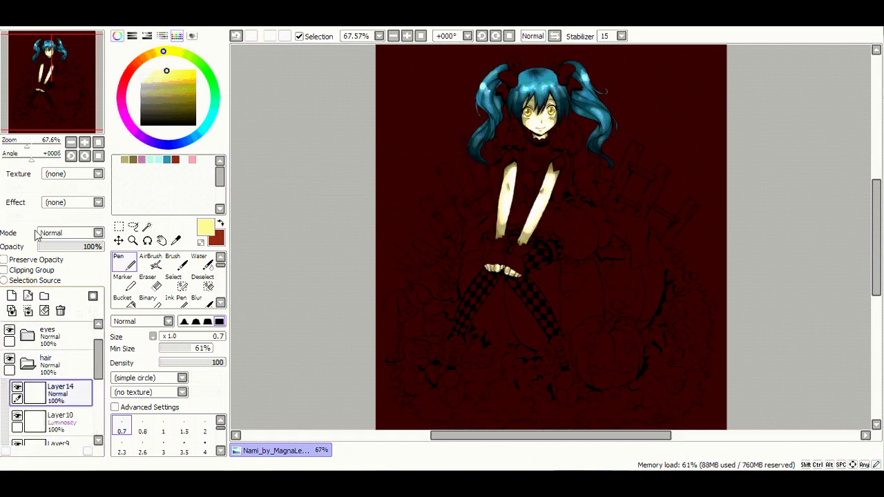
scroll(45, 52, up, 4)
drag(45, 53, 46, 48)
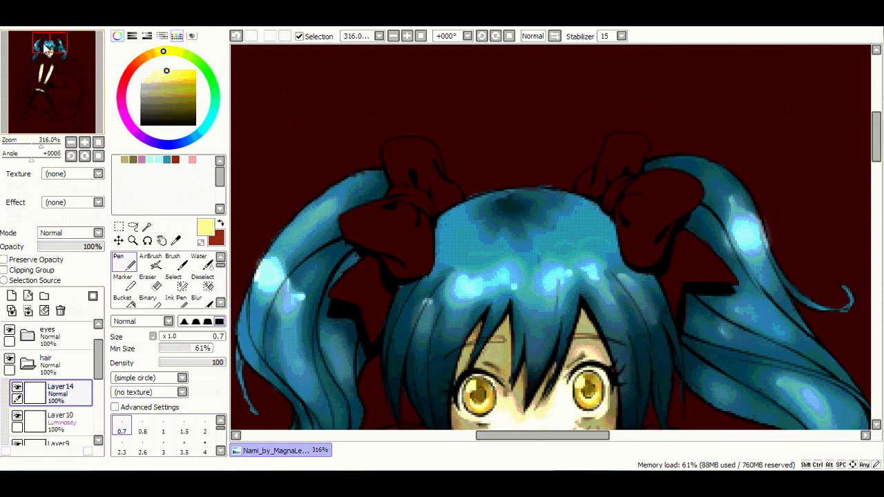
Paint both hair bows, including their loops and tails, with a pale yellow base colour using the Pen.
scroll(393, 287, up, 3)
mouse_move(357, 252)
mouse_down()
mouse_move(314, 288)
mouse_move(358, 380)
mouse_move(391, 324)
mouse_move(373, 344)
mouse_move(357, 257)
mouse_move(340, 351)
mouse_up()
mouse_move(342, 320)
mouse_down()
mouse_move(335, 318)
mouse_move(446, 261)
mouse_move(459, 163)
mouse_move(508, 138)
mouse_move(415, 231)
mouse_move(316, 191)
mouse_move(422, 121)
mouse_move(442, 180)
mouse_move(422, 122)
mouse_up()
scroll(407, 121, up, 1)
click(50, 47)
click(184, 452)
mouse_move(238, 138)
mouse_down()
mouse_move(277, 173)
mouse_move(349, 297)
mouse_move(421, 348)
mouse_move(421, 393)
mouse_up()
mouse_move(423, 325)
mouse_down()
mouse_move(532, 341)
mouse_move(442, 283)
mouse_move(437, 262)
mouse_move(387, 263)
mouse_move(345, 228)
mouse_move(389, 256)
mouse_move(379, 172)
mouse_move(446, 187)
mouse_move(296, 134)
mouse_move(281, 159)
mouse_move(358, 90)
mouse_up()
key(bracketright)
key(bracketright)
key(bracketright)
key(bracketright)
key(bracketright)
key(bracketright)
key(bracketright)
key(bracketright)
key(bracketright)
Add a new layer clipped to the bows' base colour layer and choose a dark golden yellow.
click(11, 311)
click(4, 270)
drag(190, 97, 190, 85)
Shade the edges, folds and tail of the bow on the image's right side, and soften the shading with Blur at size 2.6.
key(bracketleft)
key(bracketleft)
key(bracketleft)
key(bracketleft)
key(bracketleft)
key(bracketleft)
key(bracketleft)
key(bracketleft)
key(bracketleft)
mouse_move(349, 178)
mouse_down()
mouse_move(378, 198)
mouse_move(331, 314)
mouse_move(469, 165)
mouse_up()
mouse_move(293, 168)
mouse_down()
mouse_move(353, 90)
mouse_move(297, 205)
mouse_up()
mouse_move(407, 350)
mouse_down()
mouse_move(418, 401)
mouse_move(435, 342)
mouse_move(442, 249)
mouse_move(501, 311)
mouse_up()
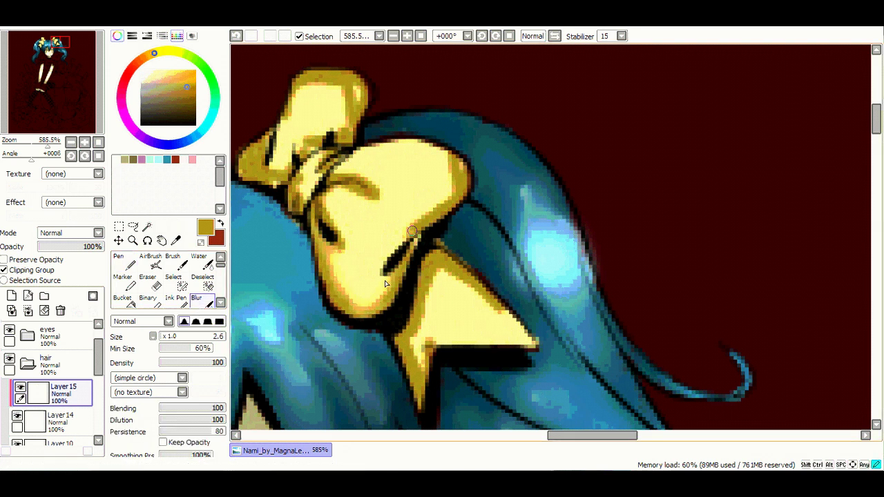
drag(385, 284, 456, 166)
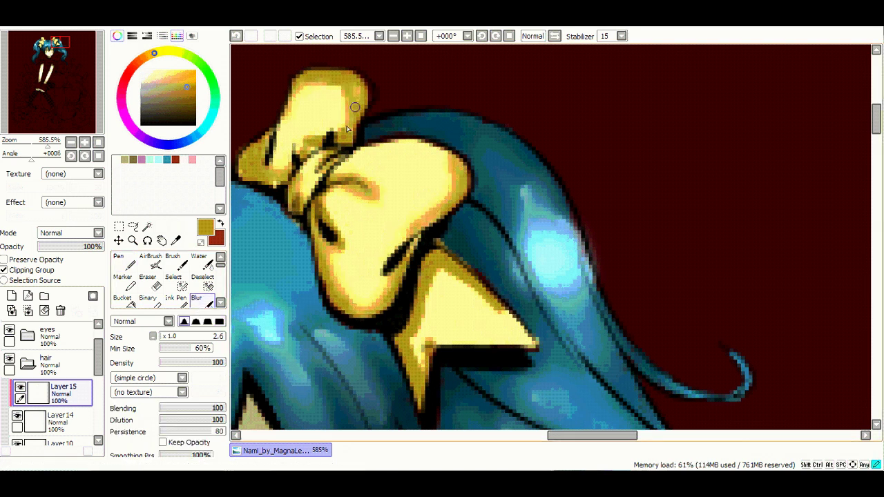
Shade the tail and large lower loop of the bow on the image's left side dark gold with the Pen at size 3.5.
drag(69, 73, 58, 72)
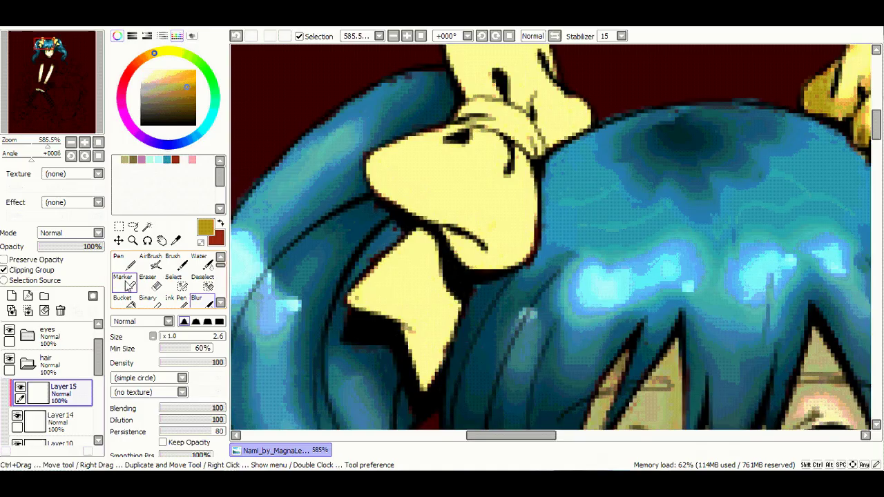
click(121, 262)
key(ctrl+z)
mouse_move(404, 231)
mouse_down()
mouse_move(434, 248)
mouse_move(430, 368)
mouse_up()
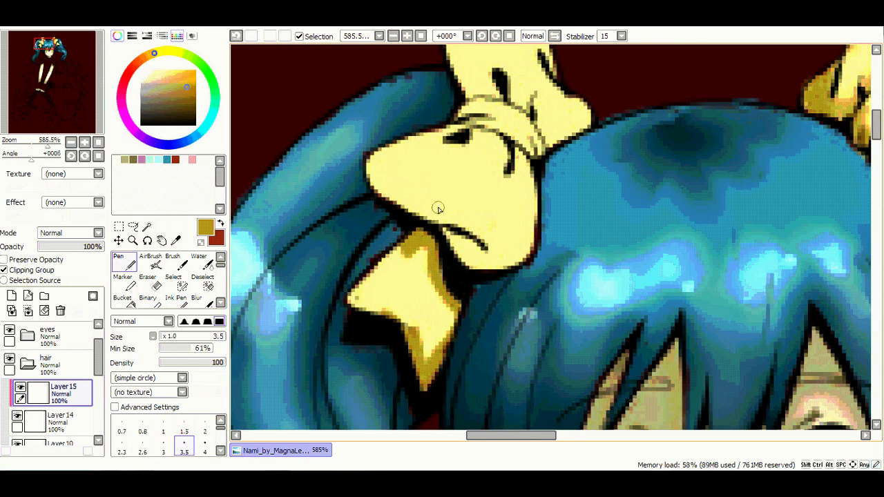
drag(438, 222, 537, 269)
drag(380, 138, 515, 163)
drag(494, 145, 536, 207)
drag(449, 139, 477, 156)
Paint dark gold shadows on the knot and around the rim and folds of the same bow's upper loop.
drag(453, 74, 552, 145)
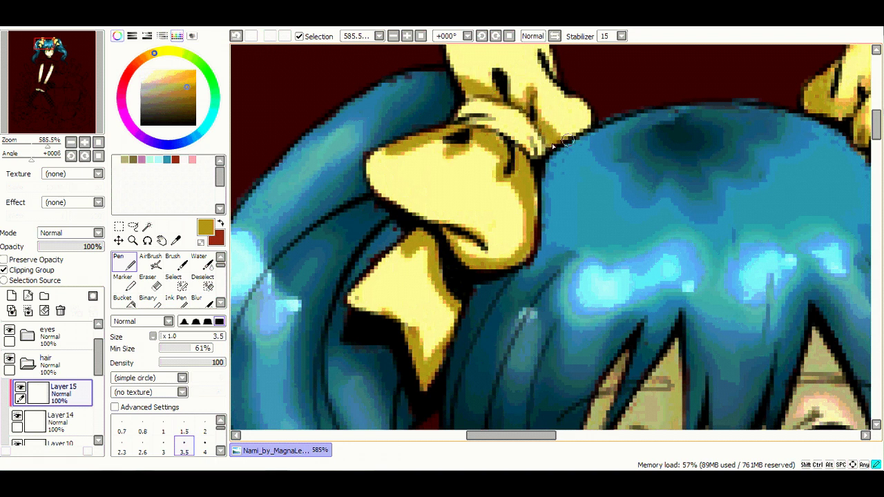
drag(570, 111, 583, 141)
drag(497, 100, 461, 105)
scroll(357, 151, up, 3)
drag(448, 232, 459, 176)
mouse_move(456, 176)
mouse_down()
mouse_move(552, 208)
mouse_move(542, 196)
mouse_up()
Soften the dark gold shading across the left-side bow's loops, knot and tail with Blur at size 5.0.
key(b)
drag(436, 304, 515, 346)
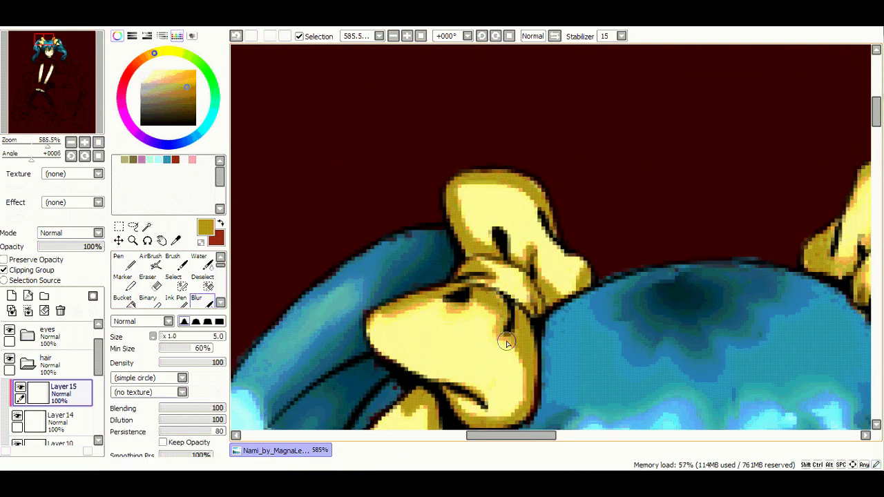
drag(483, 263, 484, 415)
drag(456, 207, 539, 180)
drag(525, 242, 566, 304)
click(47, 56)
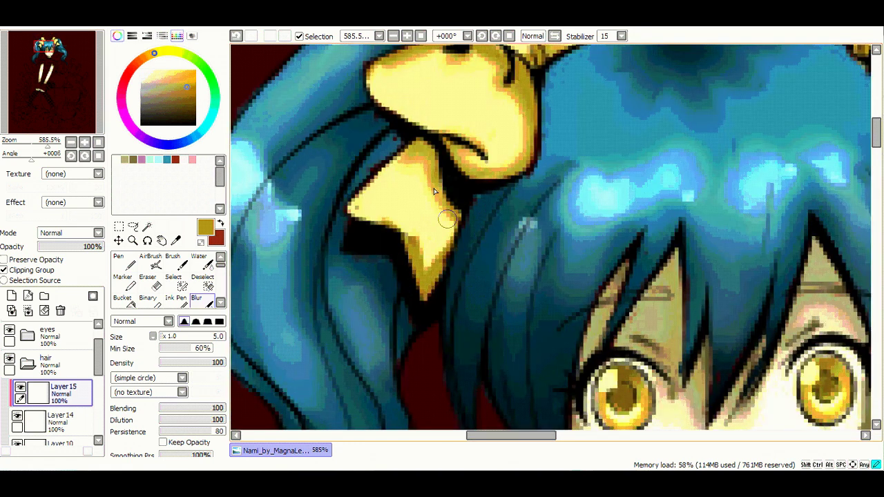
drag(47, 146, 29, 148)
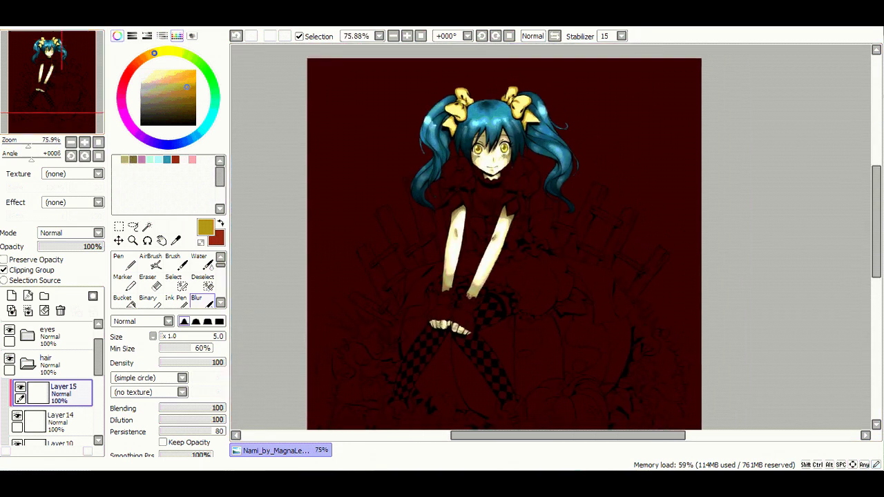